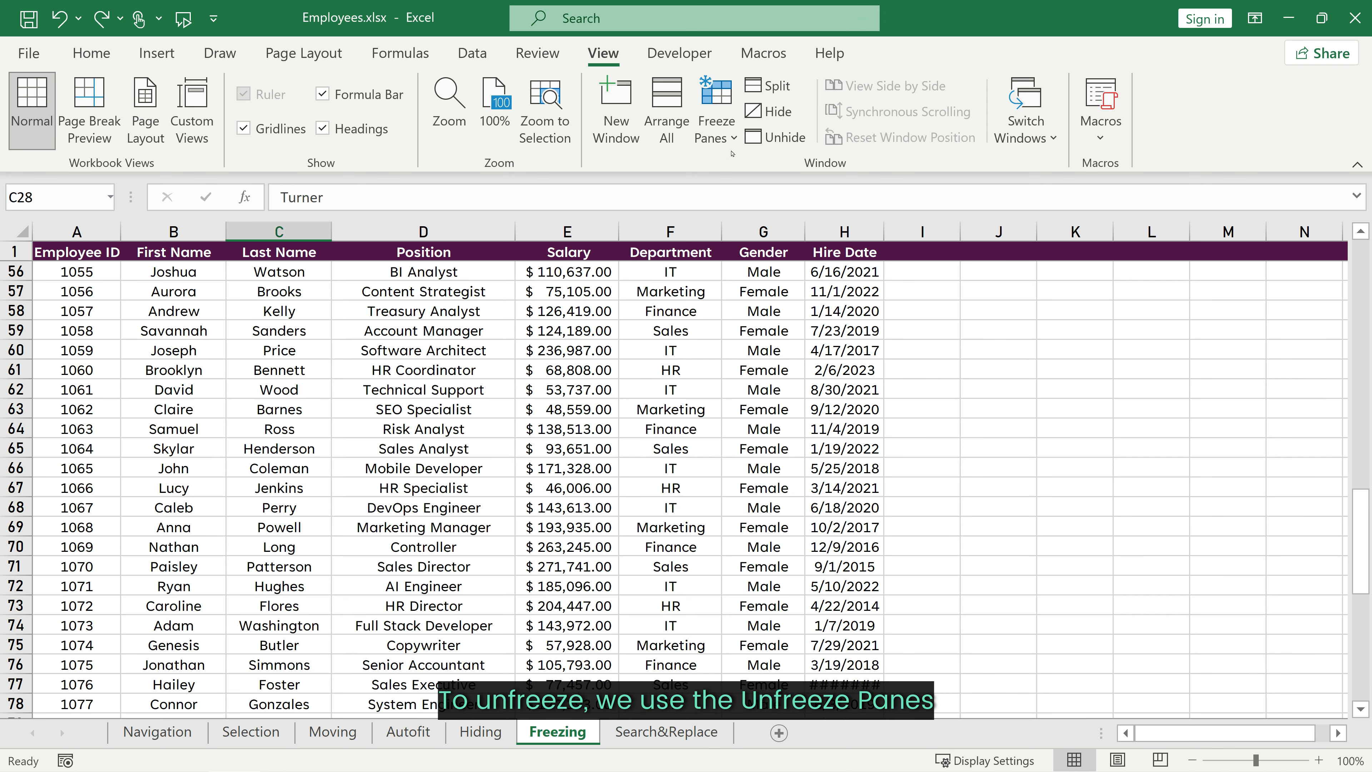
Step: Unfreeze all panes in the Freezing sheet
click(715, 124)
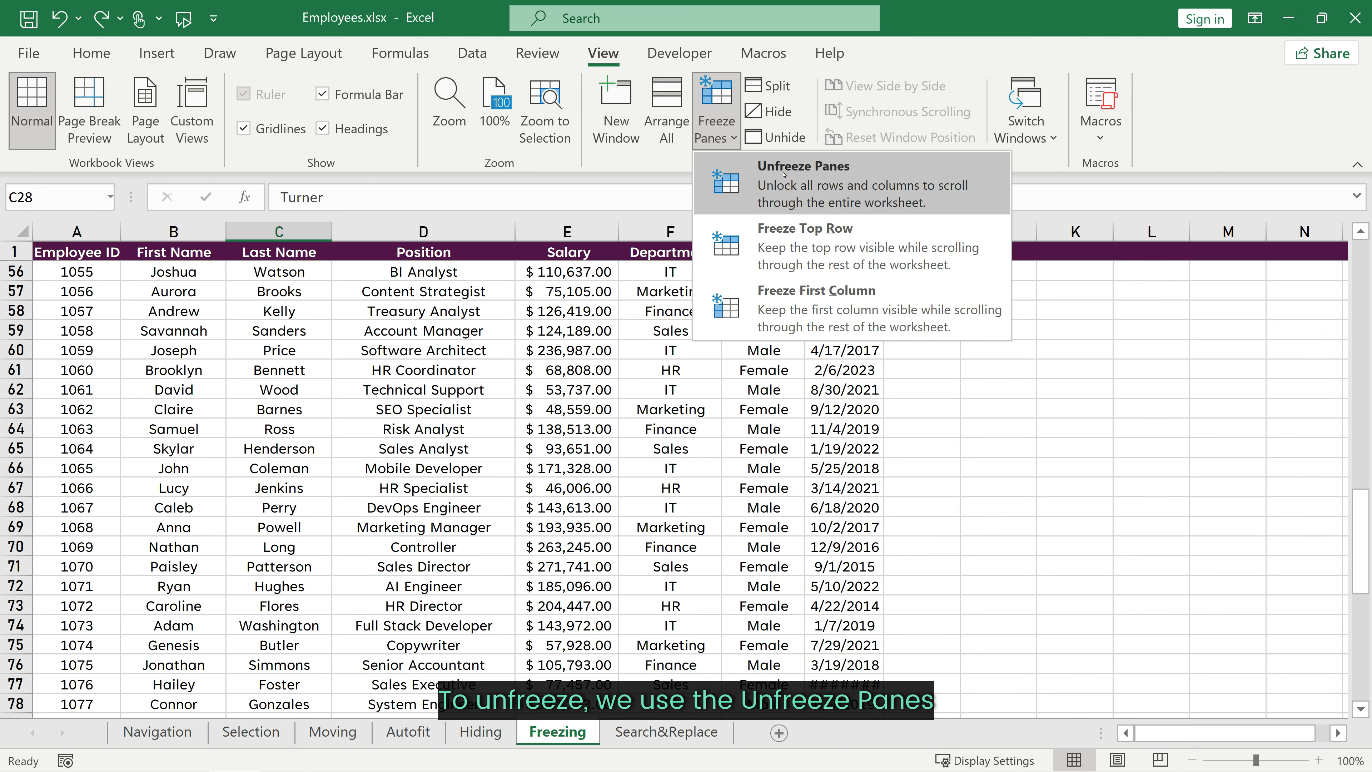
click(784, 174)
Step: Freeze the top row while row 34 is the first visible row, and scroll to see its effect
scroll(476, 338, down, 6)
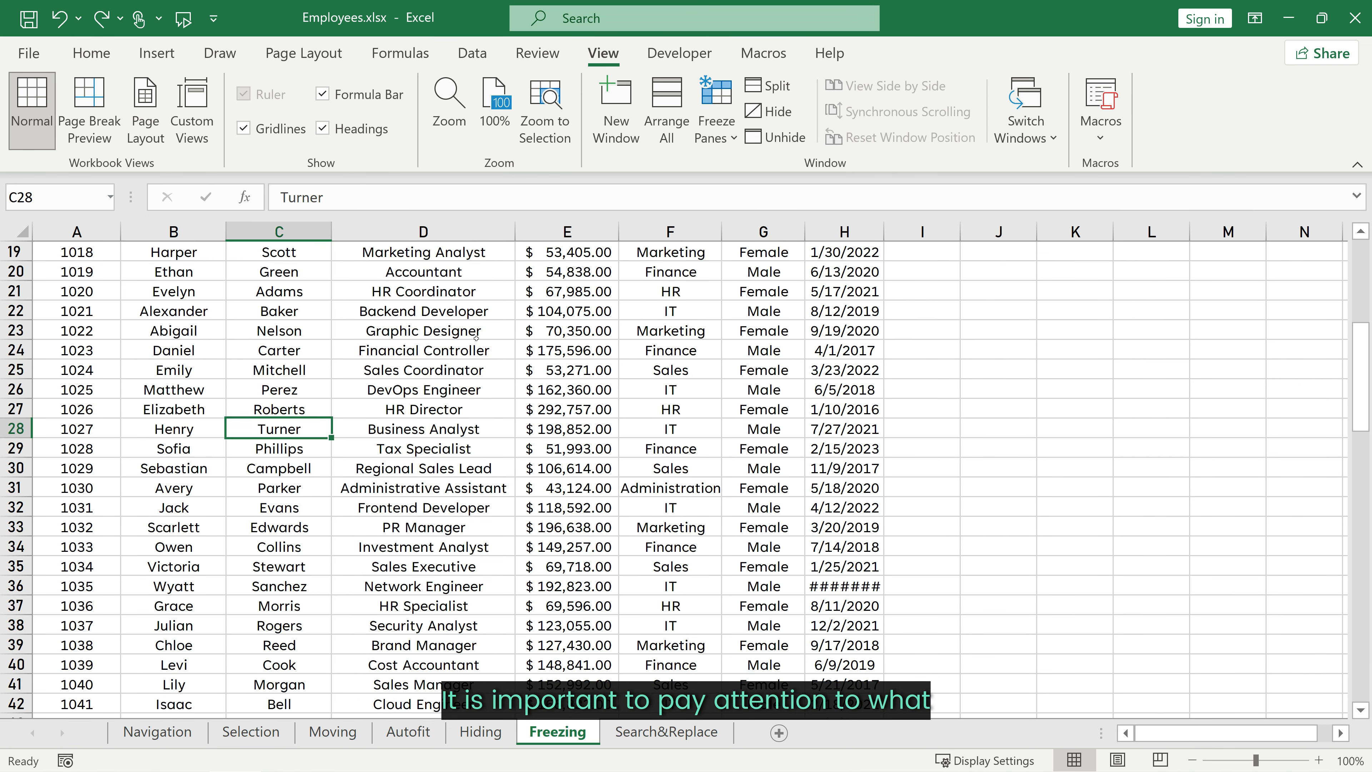
scroll(476, 338, down, 5)
click(715, 124)
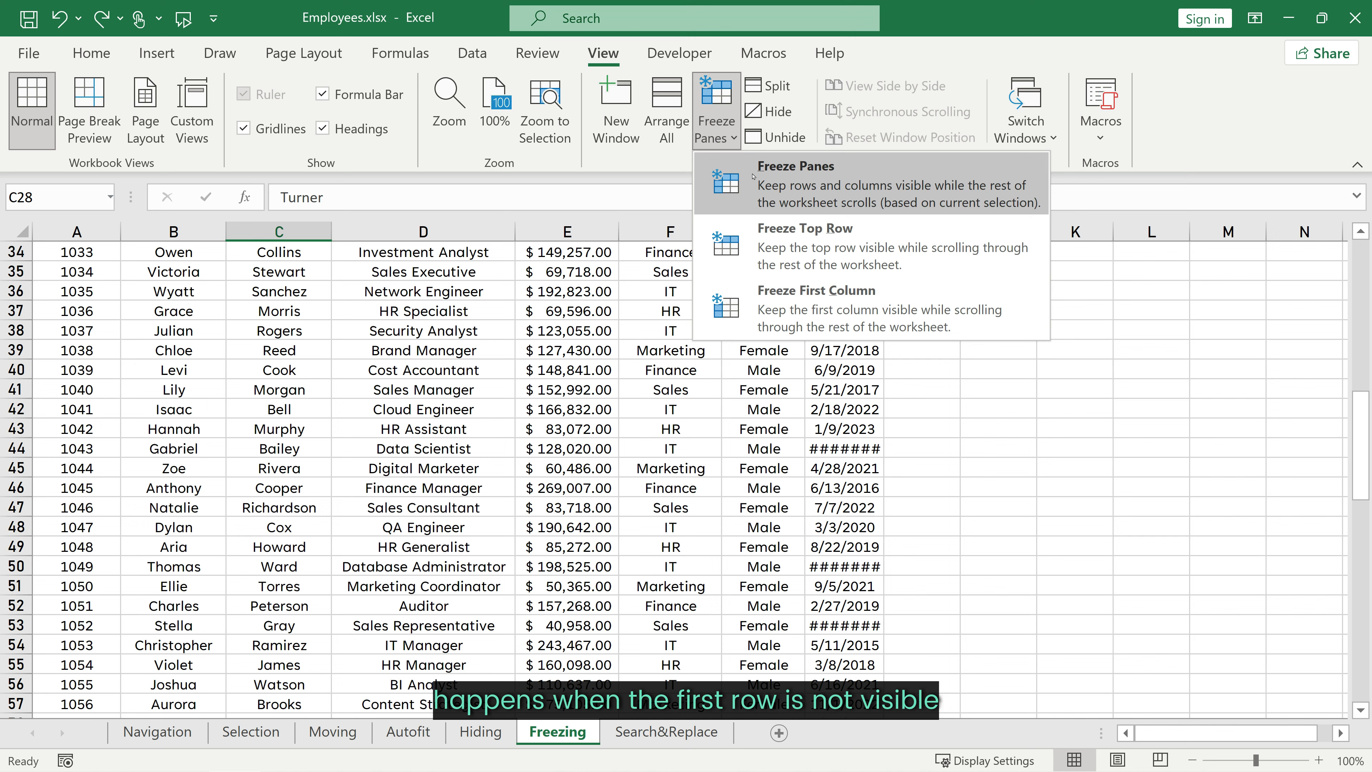
click(791, 228)
scroll(404, 438, down, 1)
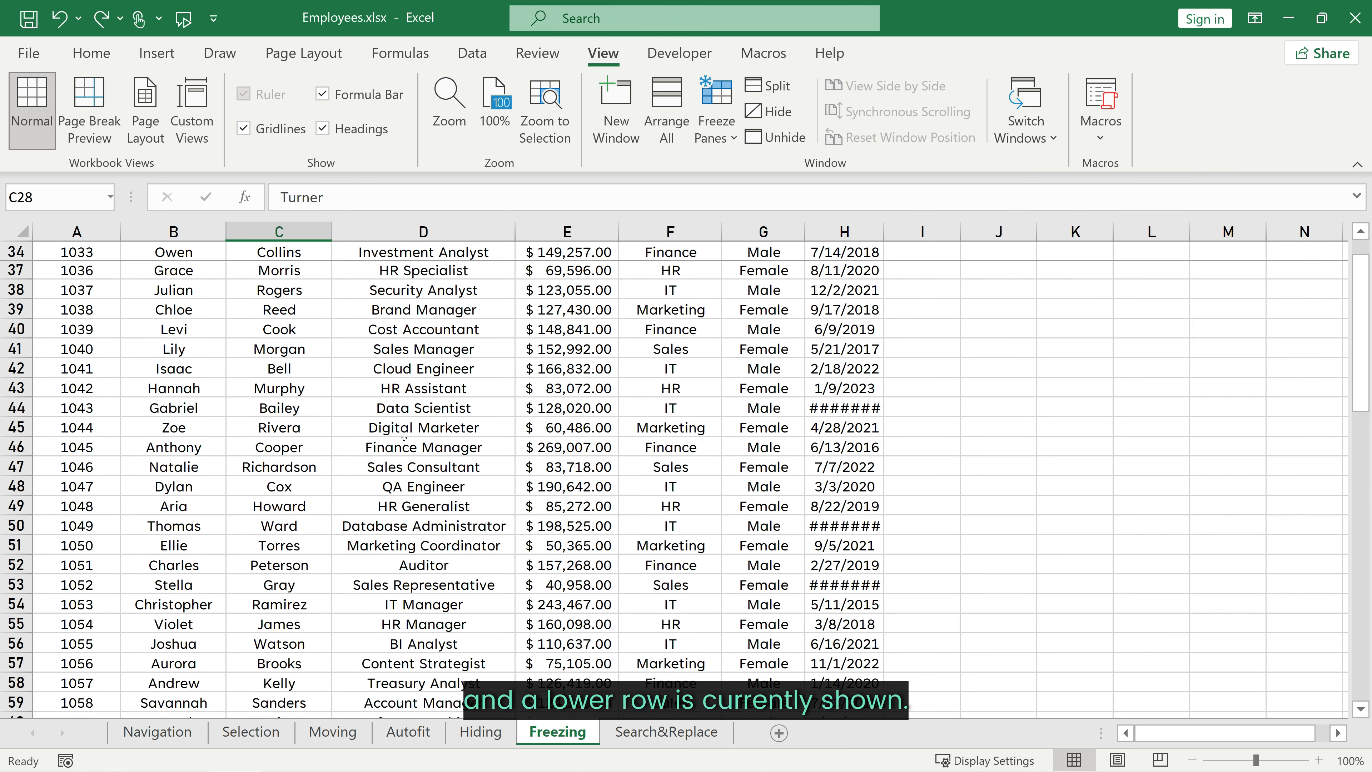
scroll(404, 437, down, 20)
scroll(407, 430, up, 1)
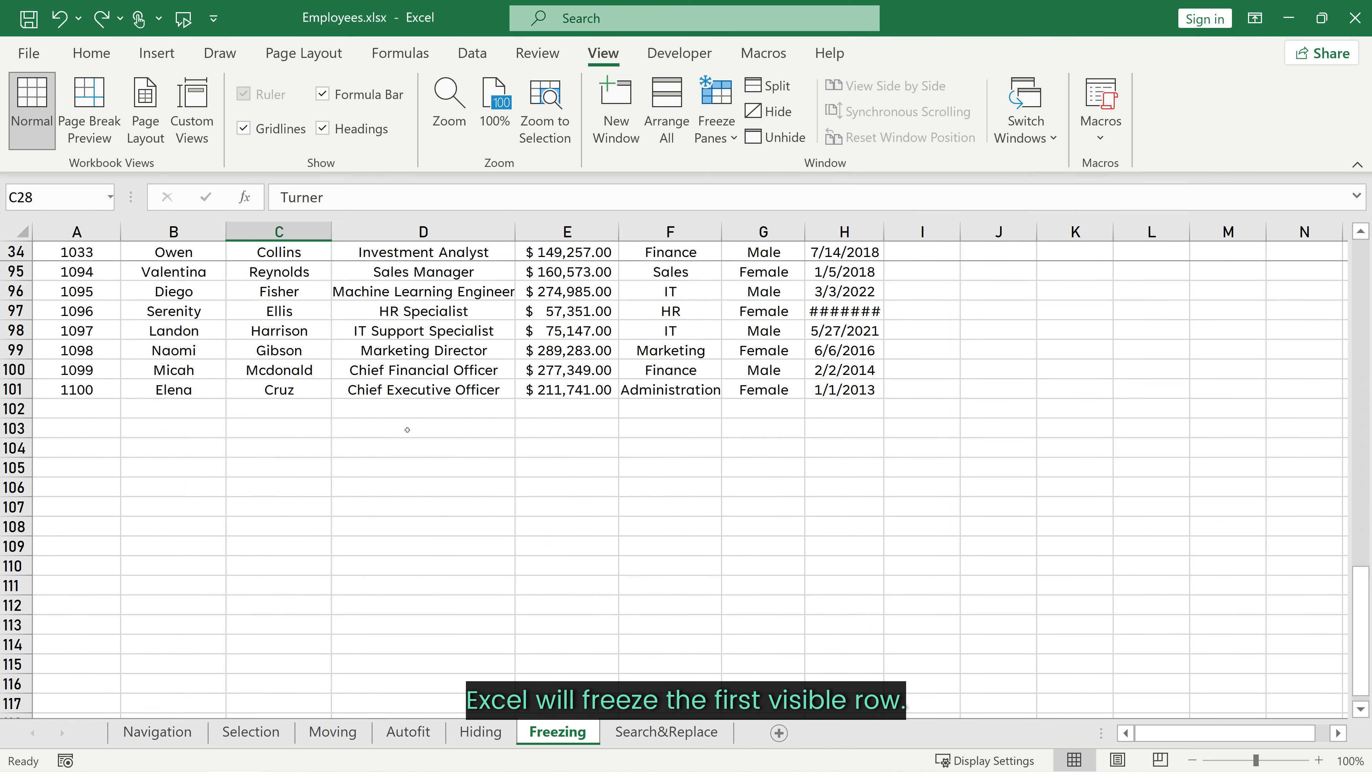
scroll(407, 430, down, 5)
scroll(405, 424, up, 20)
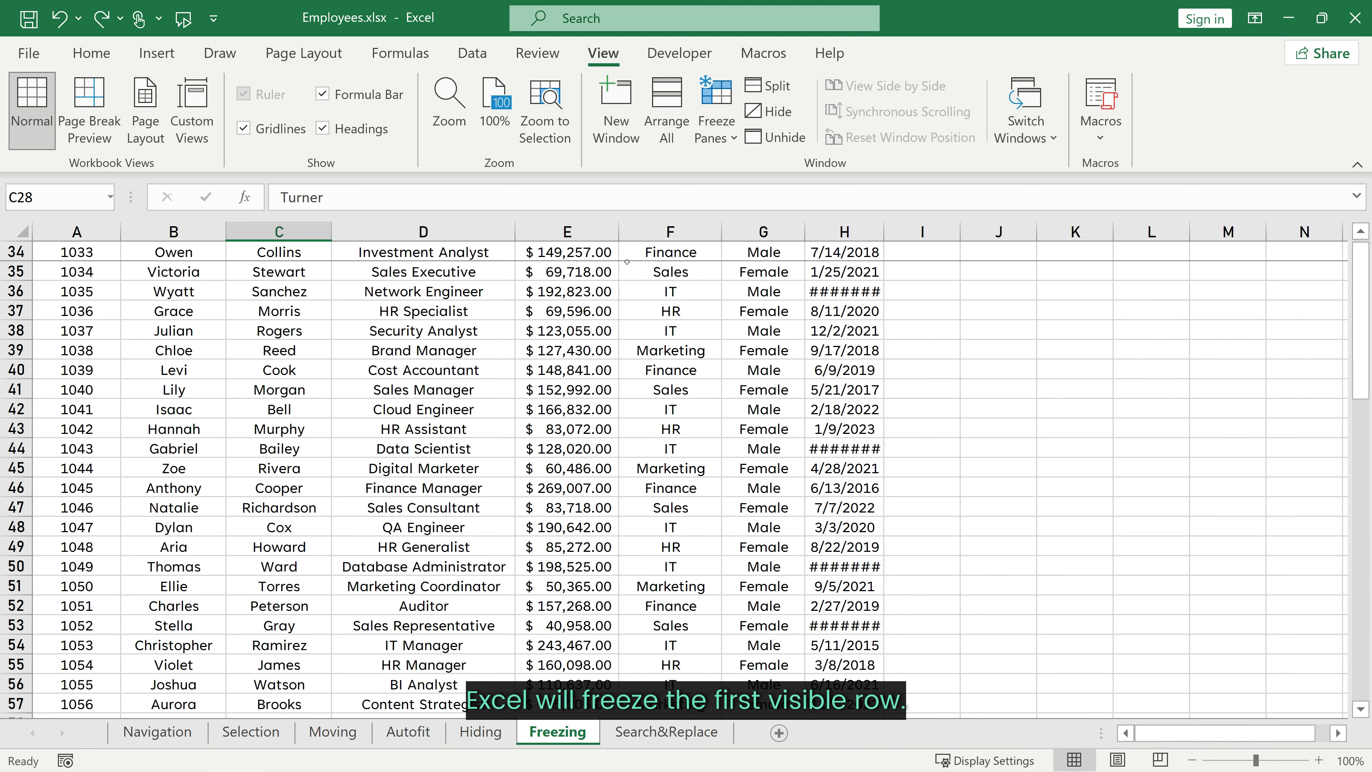
Step: Unfreeze the panes again and return to the top of the sheet
click(715, 116)
click(776, 177)
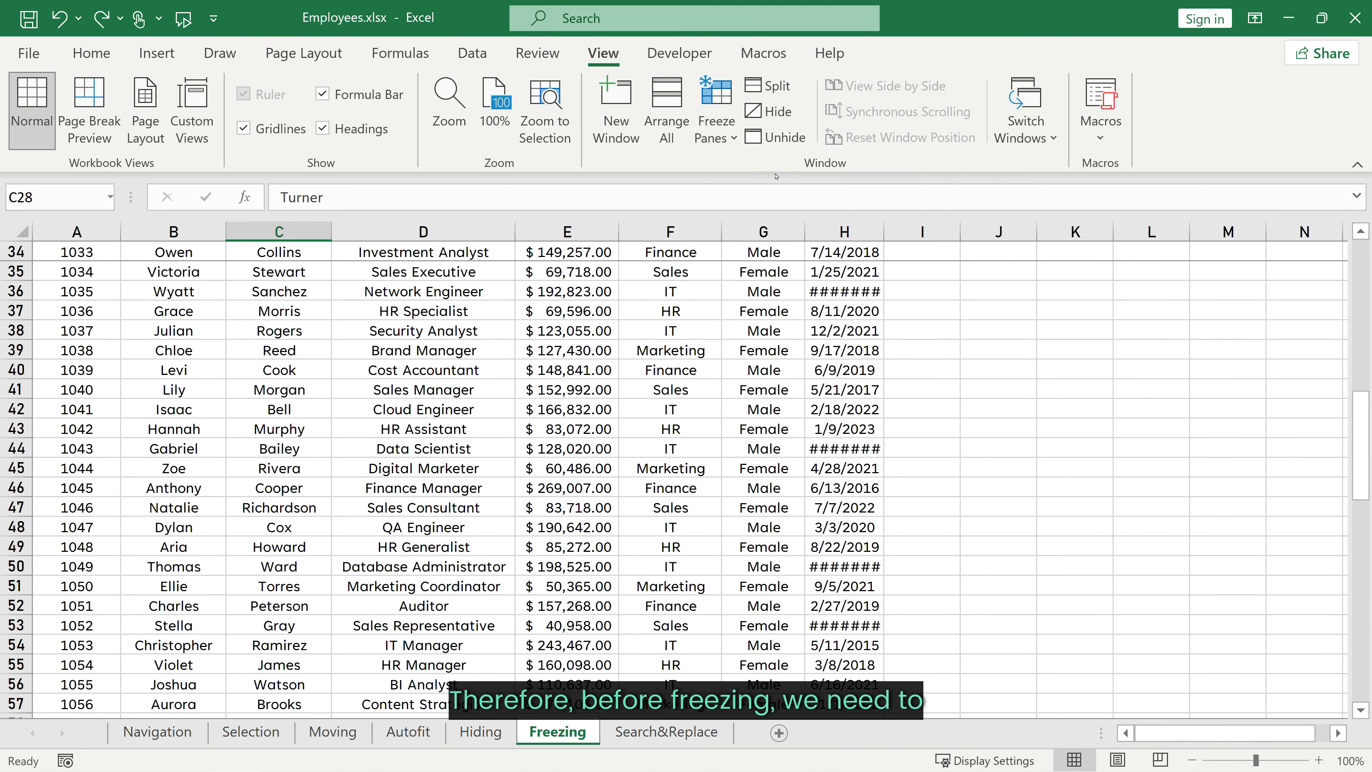
scroll(412, 382, up, 11)
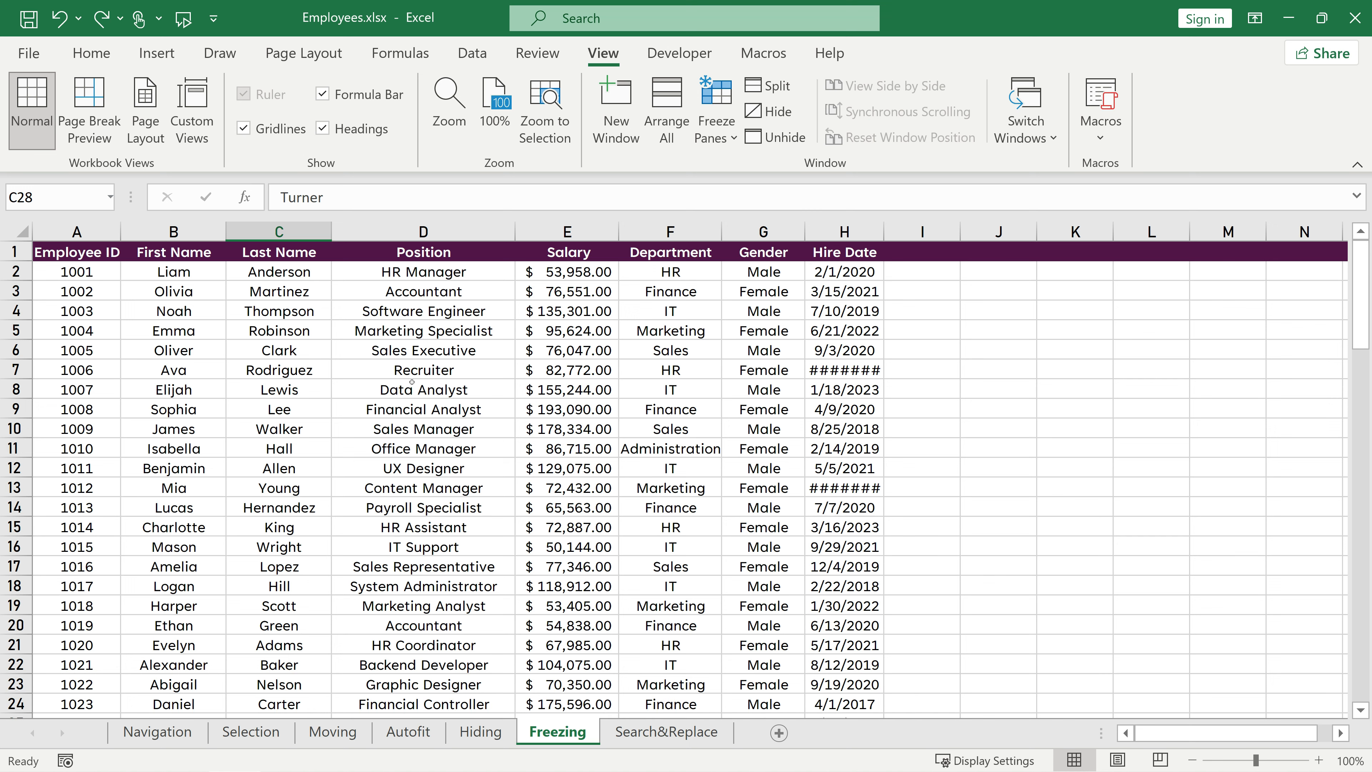
Step: Freeze the first column and scroll sideways to check it stays in place
click(729, 135)
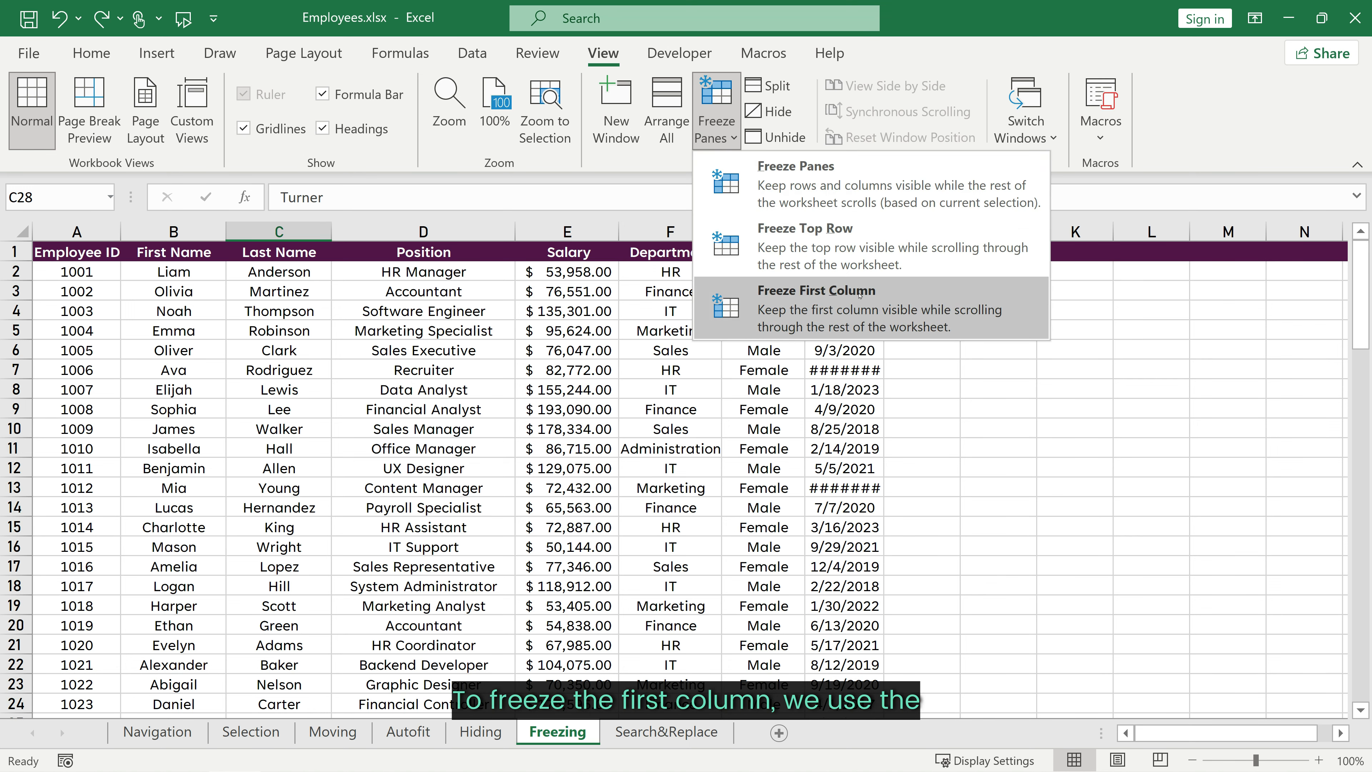
click(816, 305)
drag(1167, 734, 1181, 734)
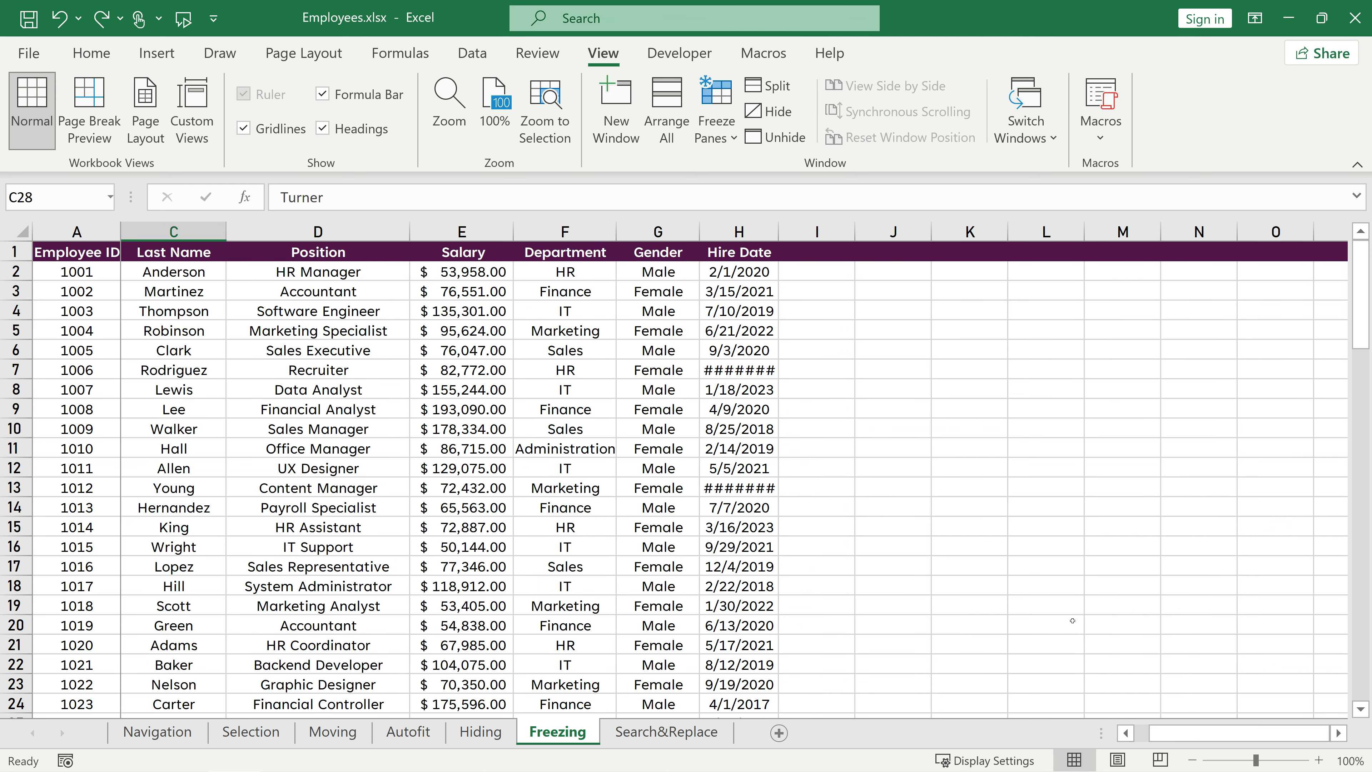
scroll(1073, 620, right, 5)
scroll(998, 563, left, 6)
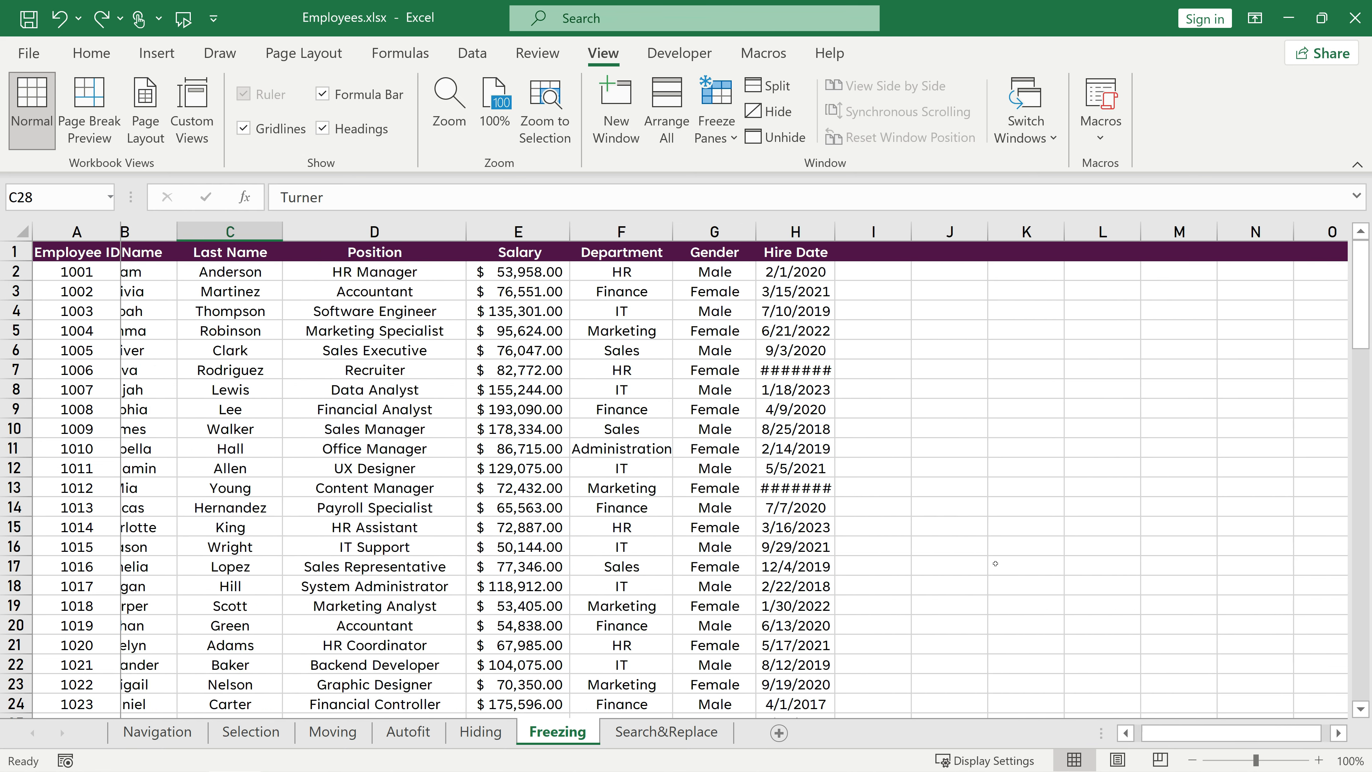
scroll(995, 563, right, 3)
scroll(995, 562, left, 4)
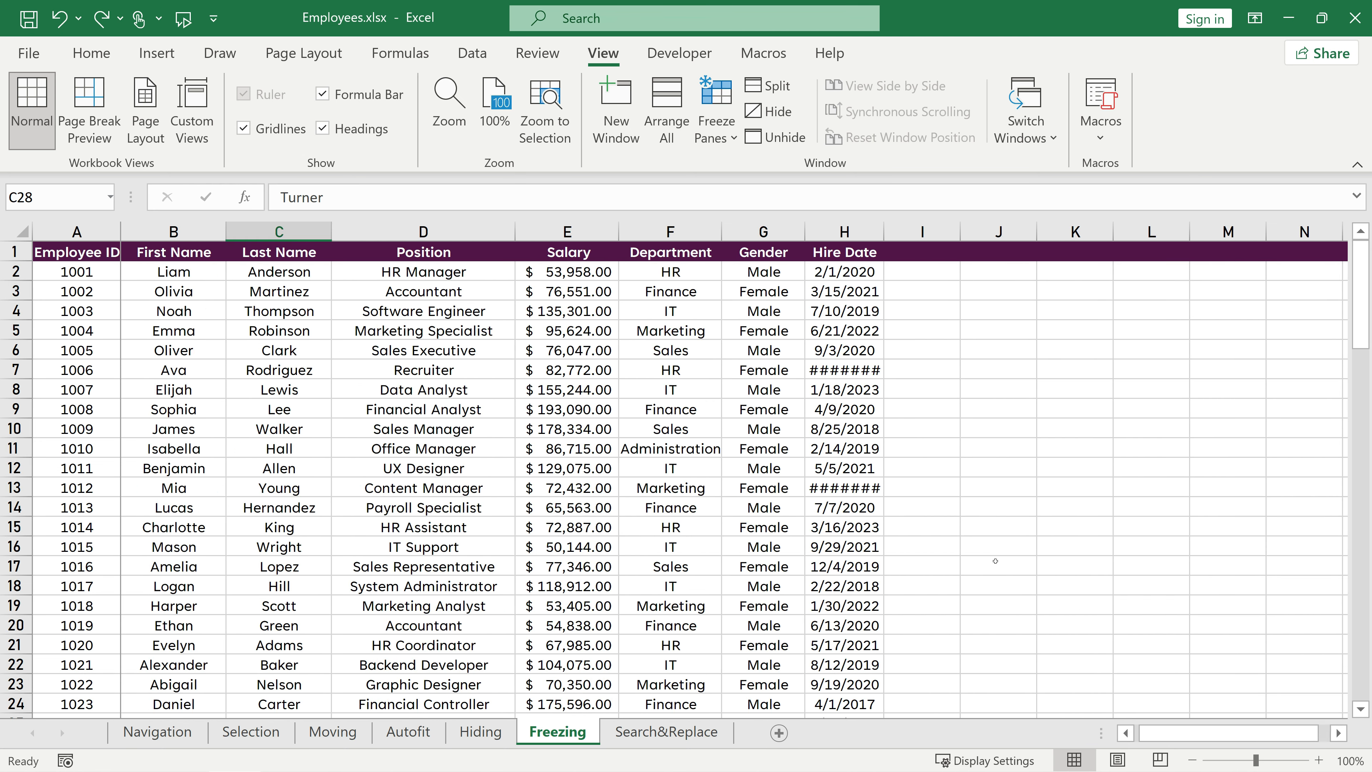
Step: Unfreeze the panes, then select cell B2 and freeze panes at it to lock the first row and column
click(716, 121)
click(783, 173)
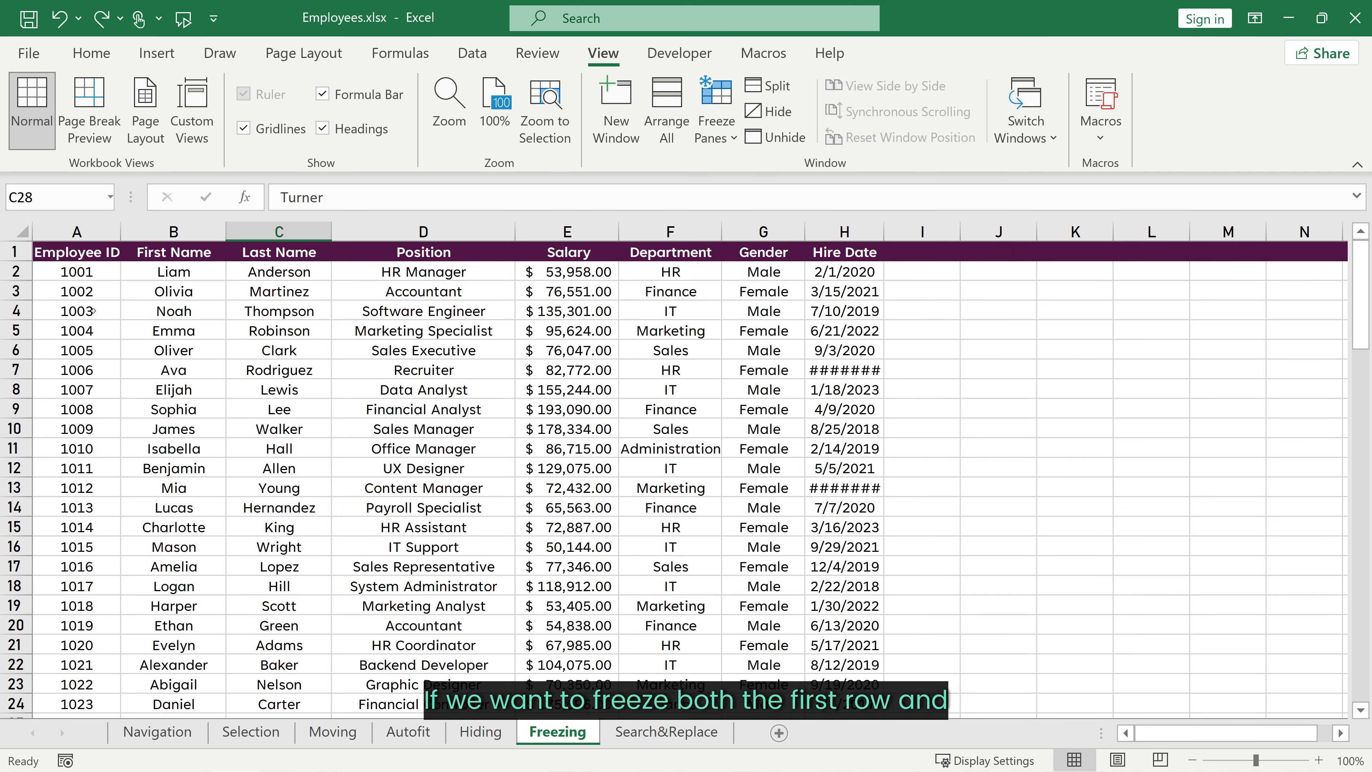
click(155, 274)
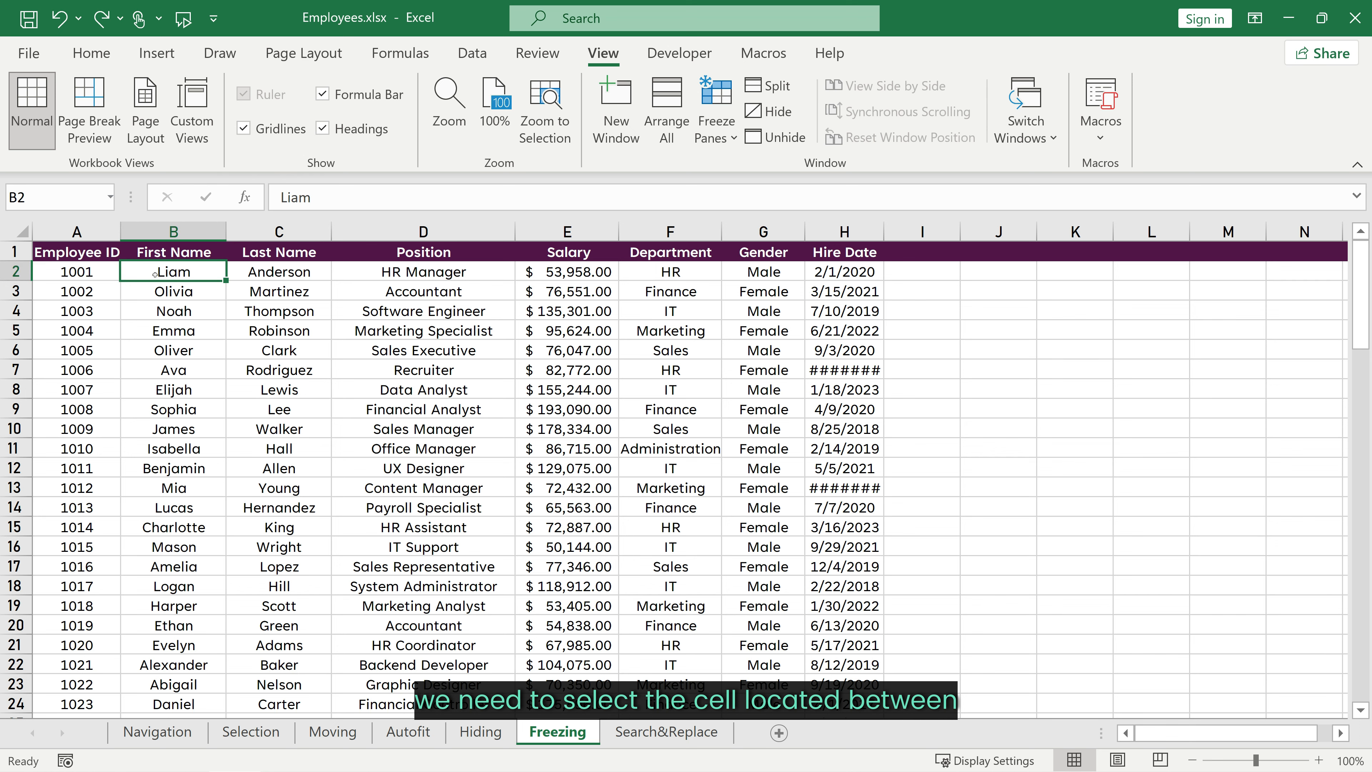
click(715, 122)
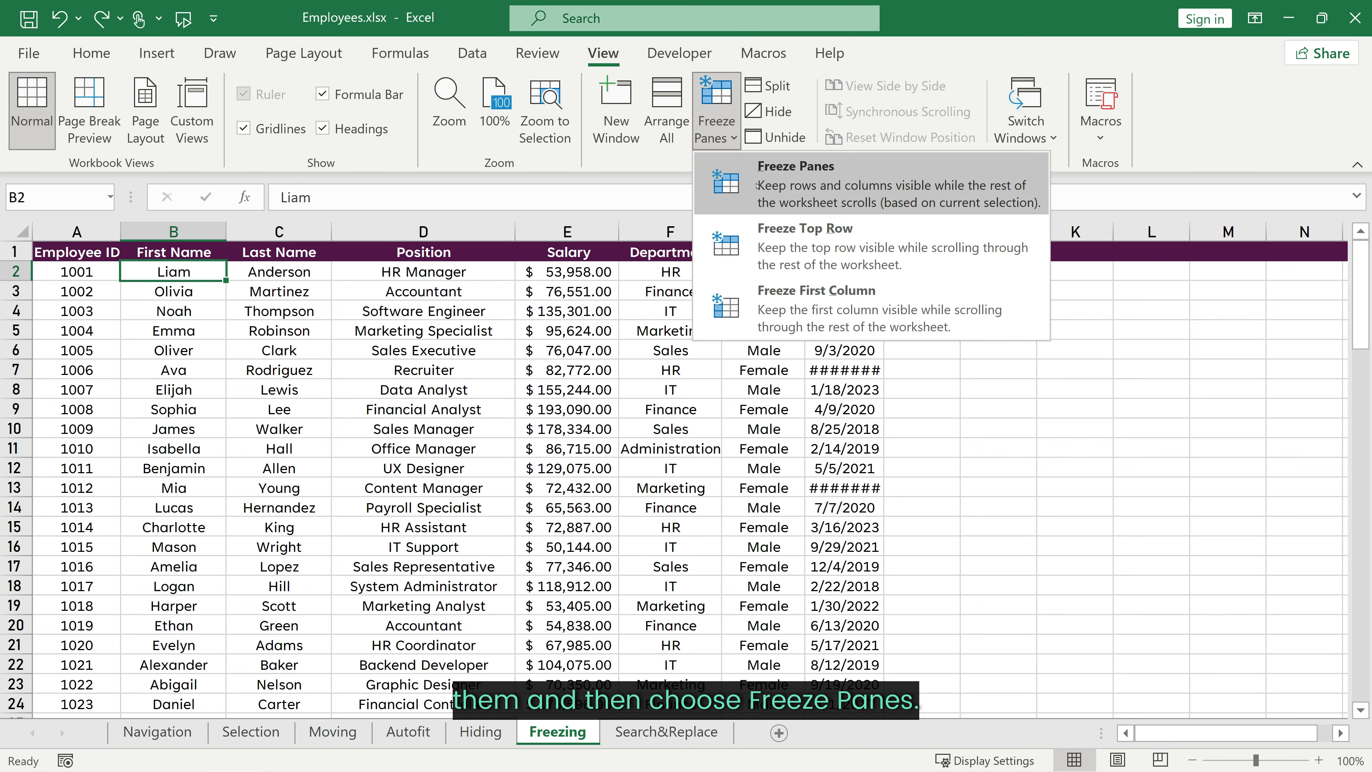
click(782, 187)
Step: Scroll down and move across columns to check that the header row and first column stay visible
scroll(332, 455, down, 10)
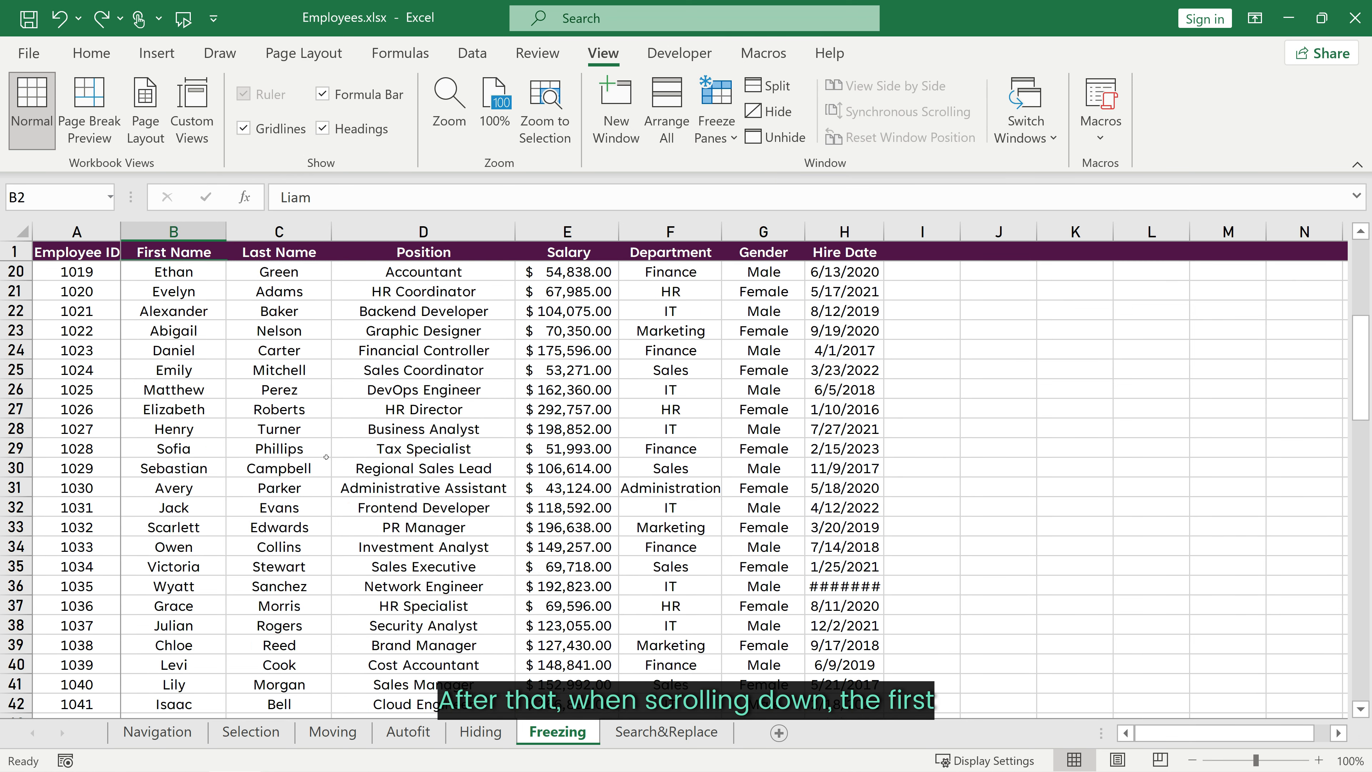
scroll(332, 455, down, 1)
click(507, 409)
key(Right)
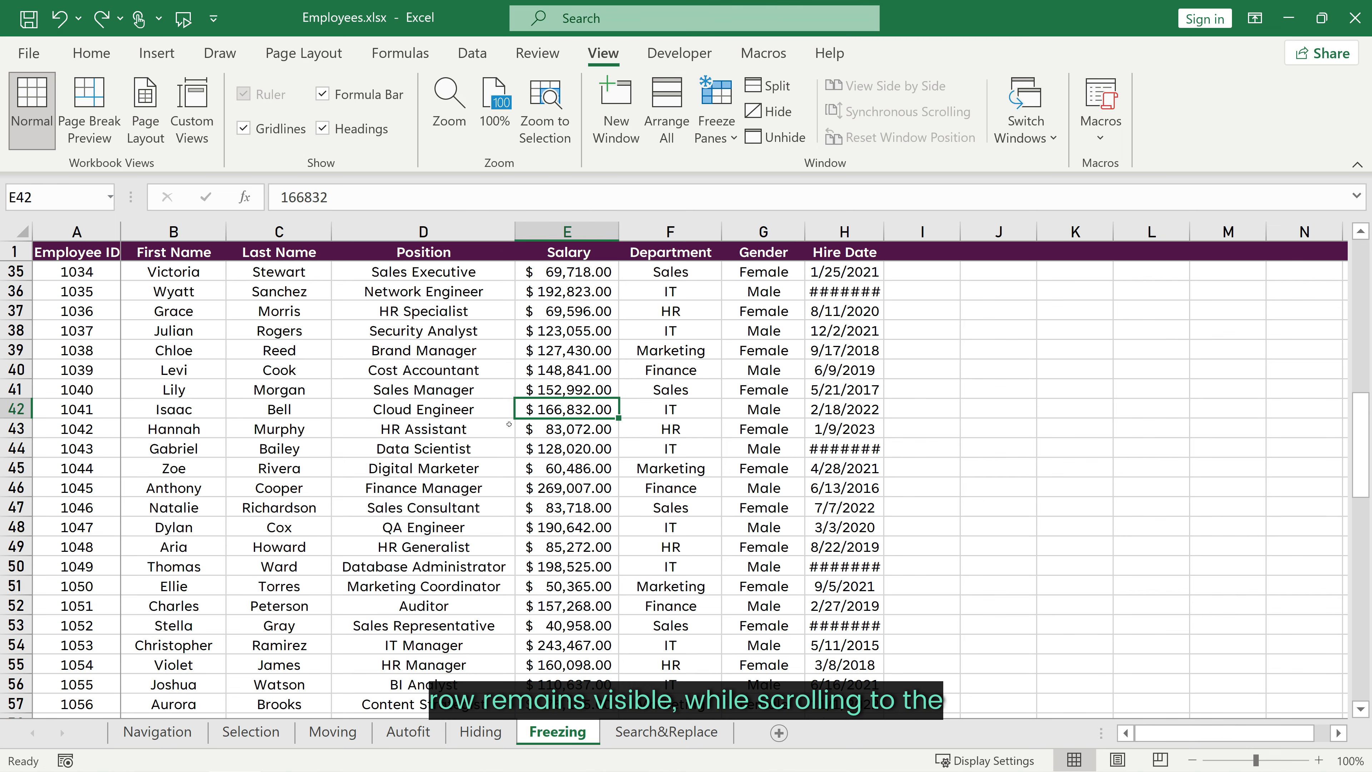
key(Right)
key(Right)
key(Right)
key(Right)
key(Right)
key(Right)
key(Right)
key(Right)
key(Right)
key(Right)
key(Right)
key(Right)
key(Right)
key(Right)
key(Right)
key(Right)
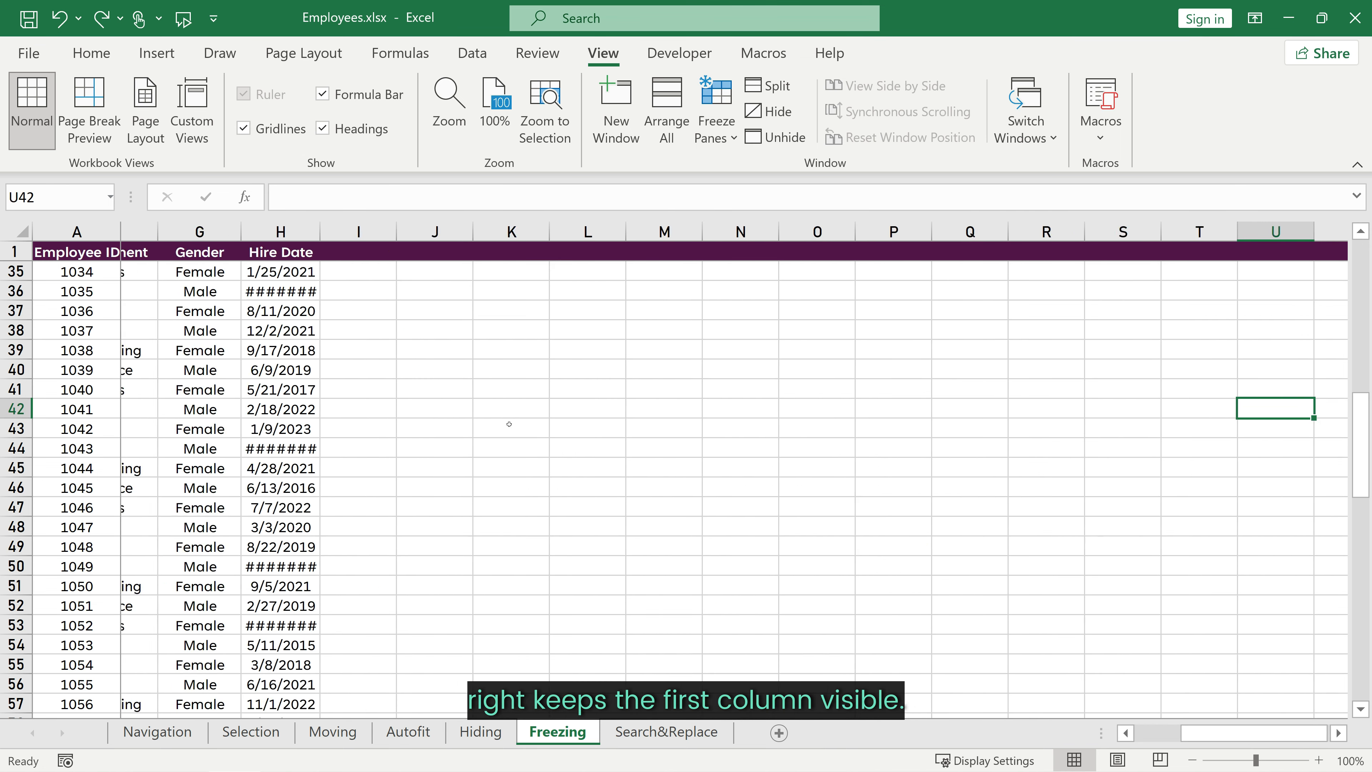
key(Left)
key(Left)
key(Left)
key(Left)
key(Left)
key(Left)
key(Left)
key(Left)
key(Left)
key(Left)
key(Left)
key(Left)
key(Left)
key(Left)
key(Left)
key(Left)
key(Left)
key(Left)
key(Left)
key(Left)
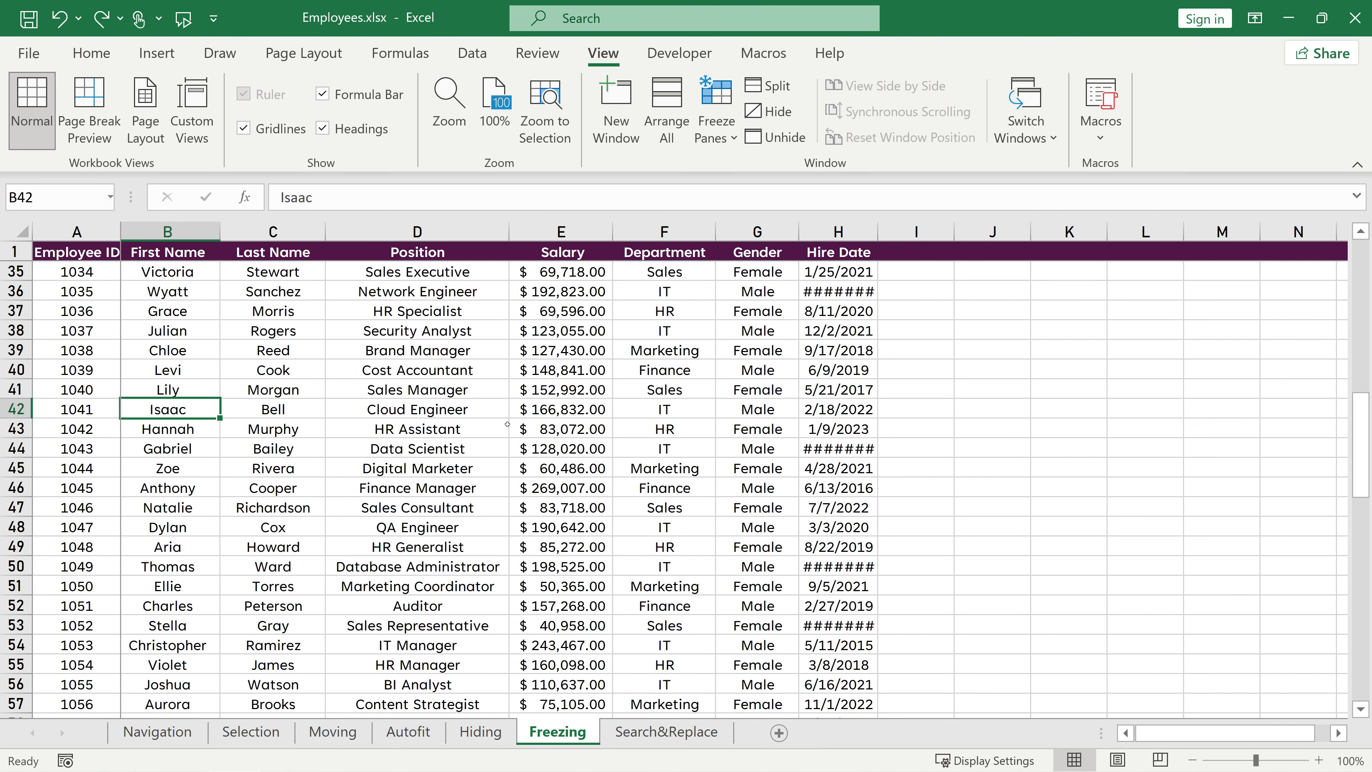
Step: Select row 3 and freeze panes so the title and header rows stay visible, then scroll to check
scroll(507, 424, down, 10)
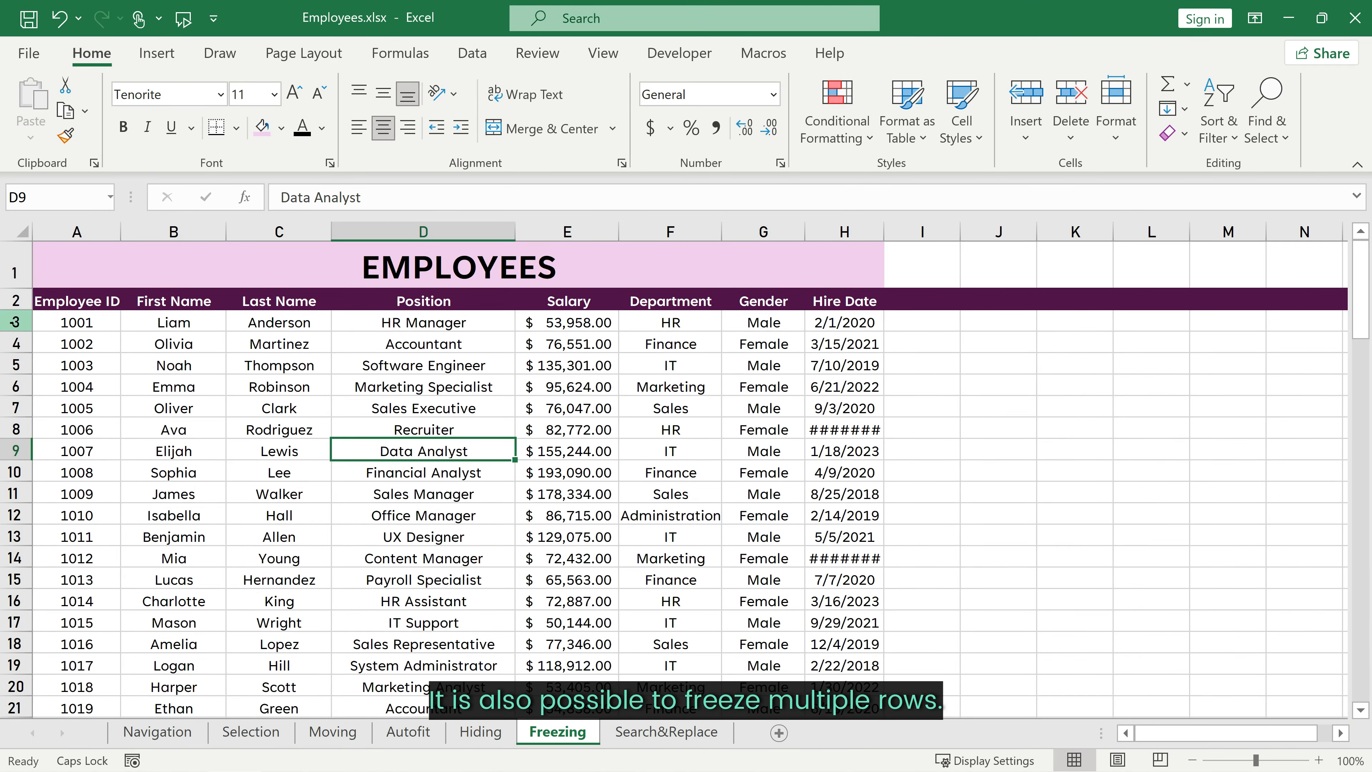
click(14, 323)
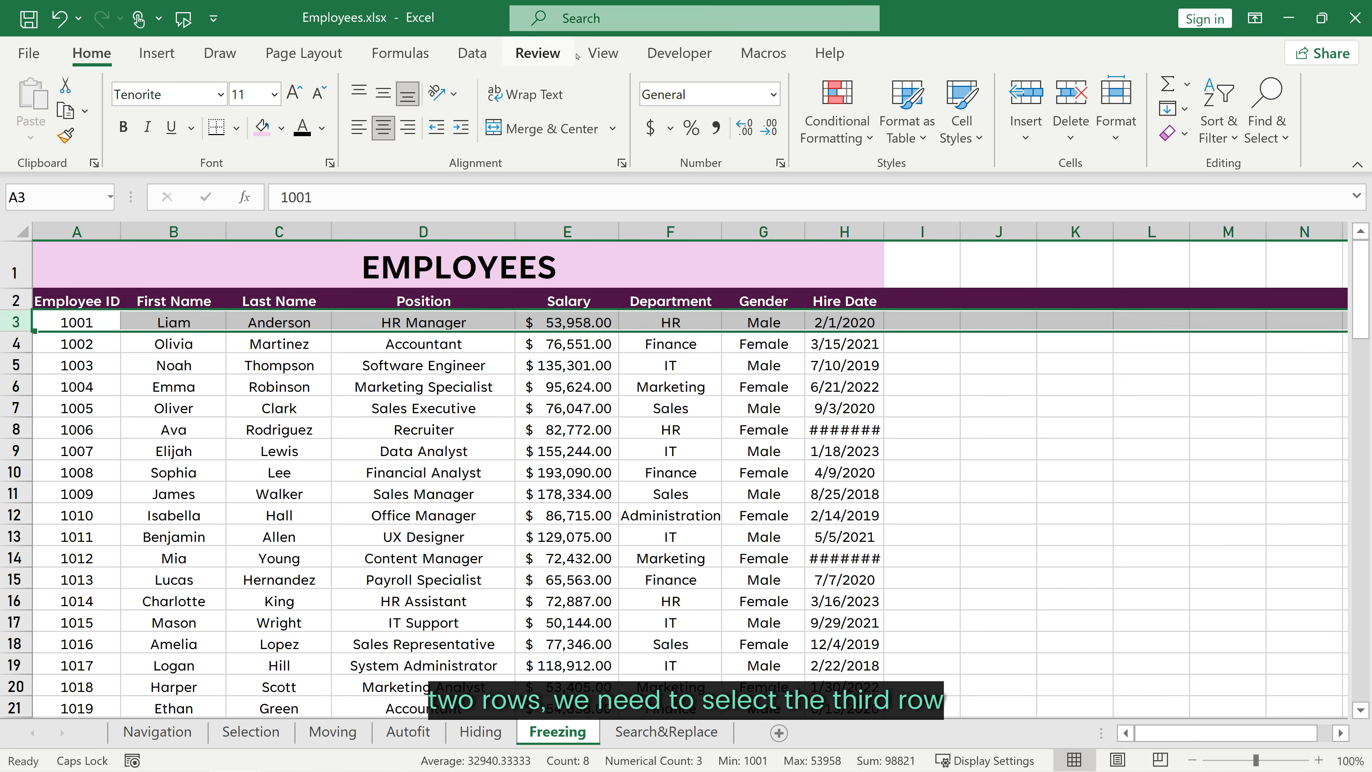
click(603, 53)
click(716, 124)
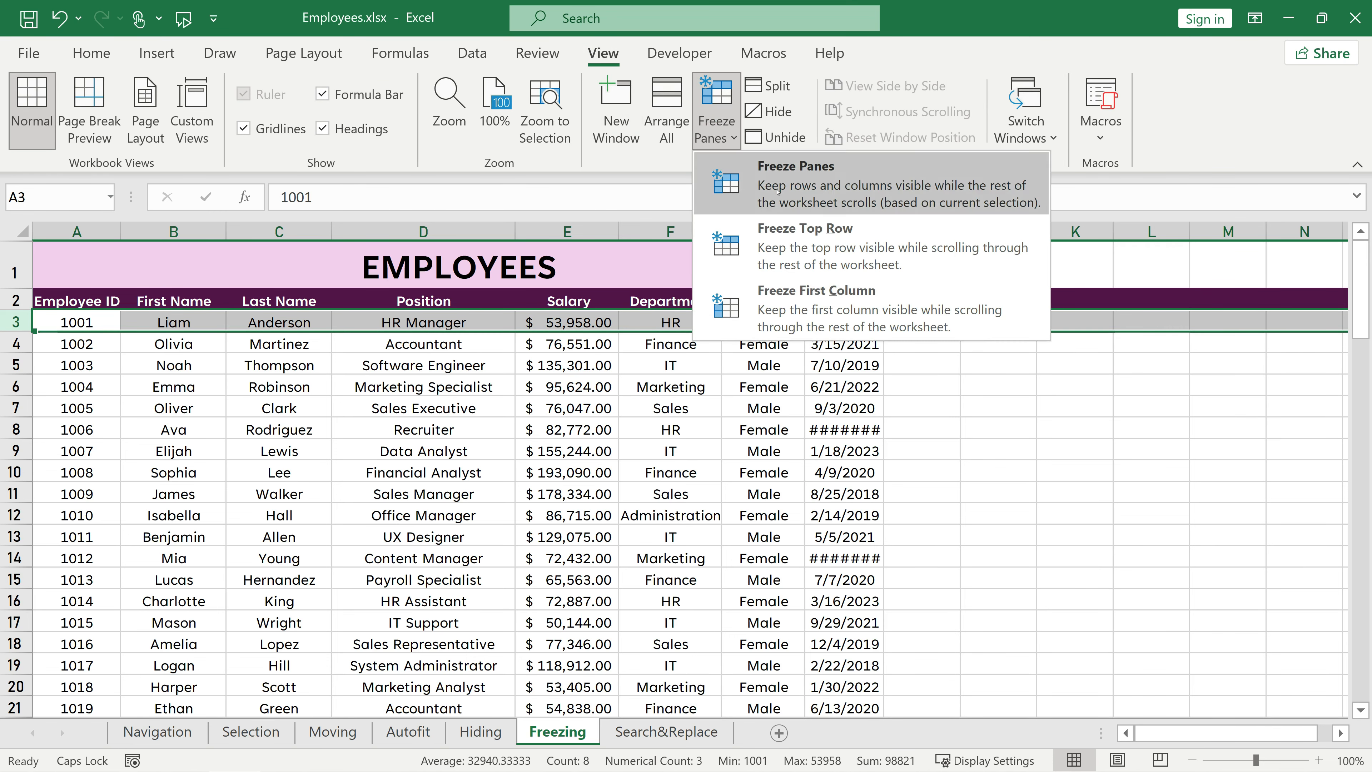
click(800, 175)
click(621, 448)
scroll(603, 472, down, 13)
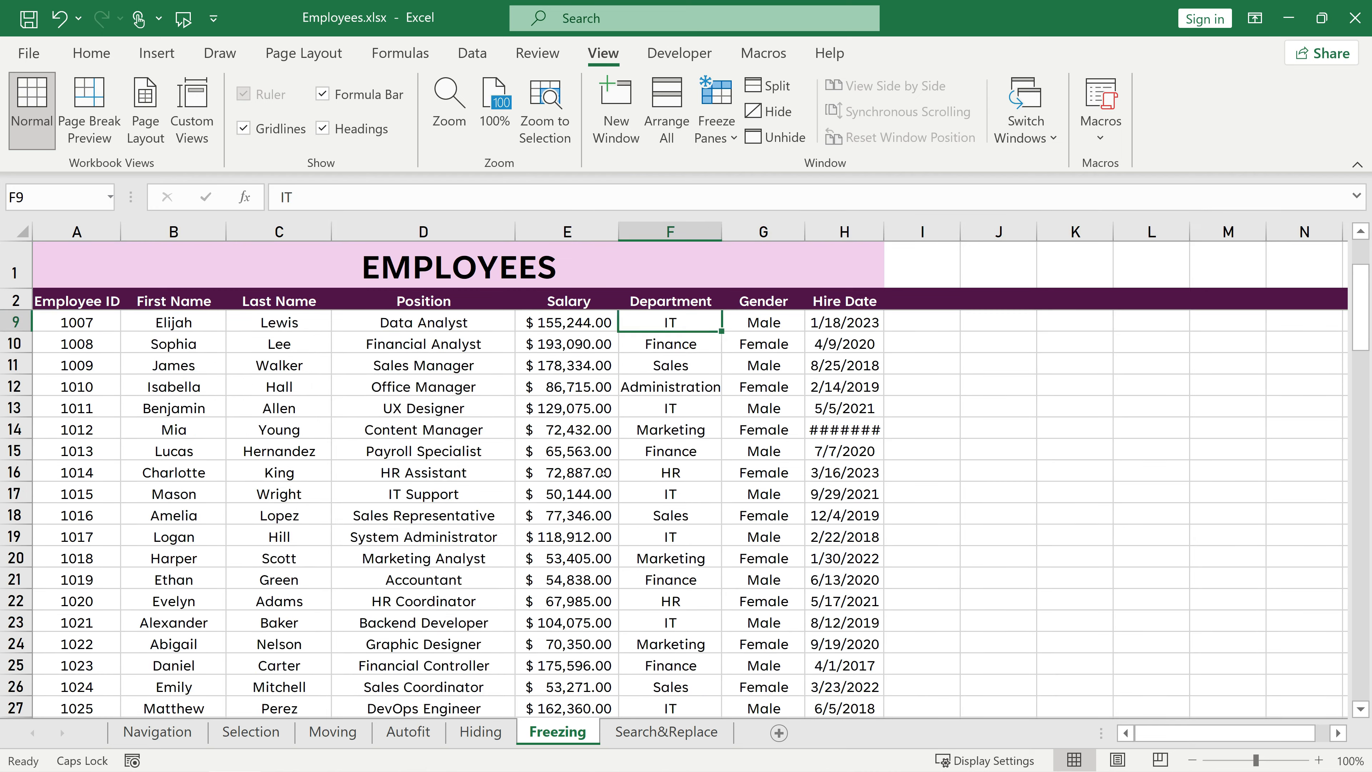
scroll(602, 472, down, 20)
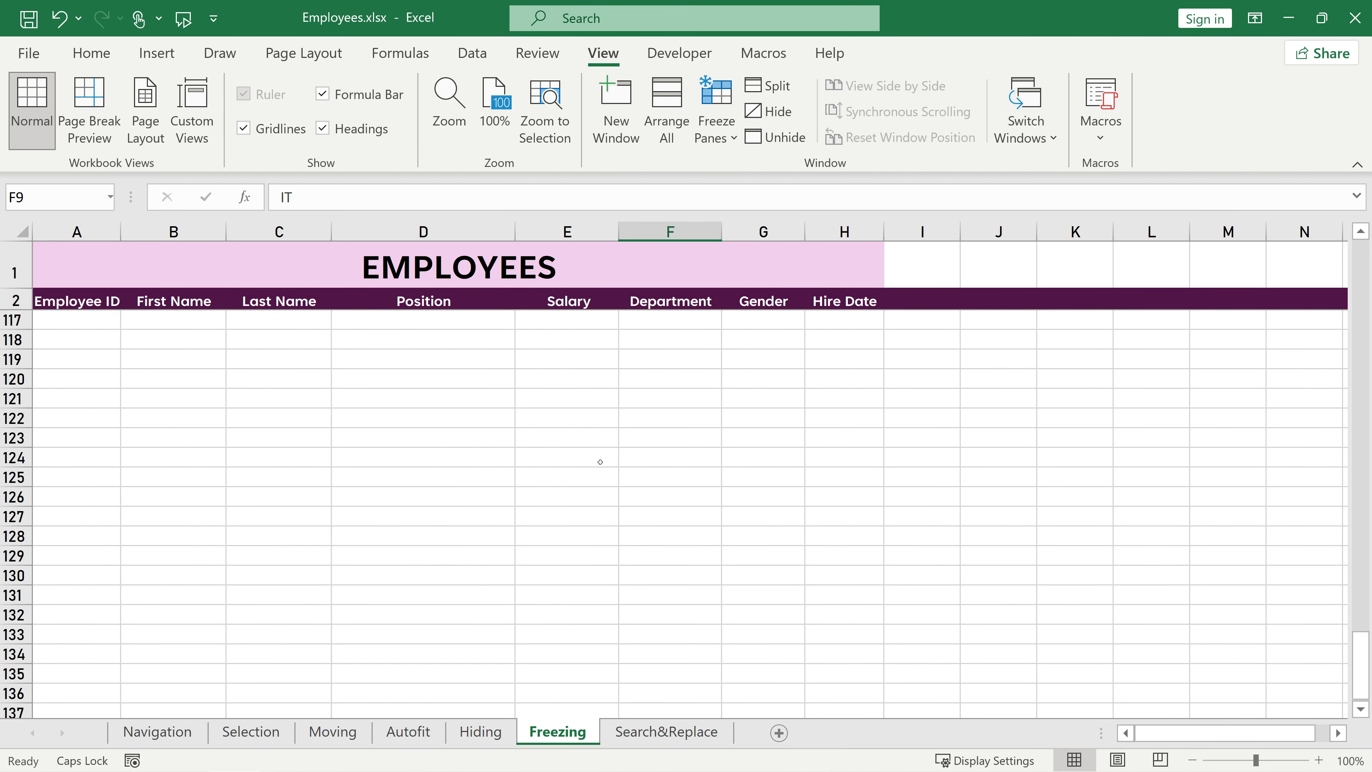
scroll(600, 462, up, 20)
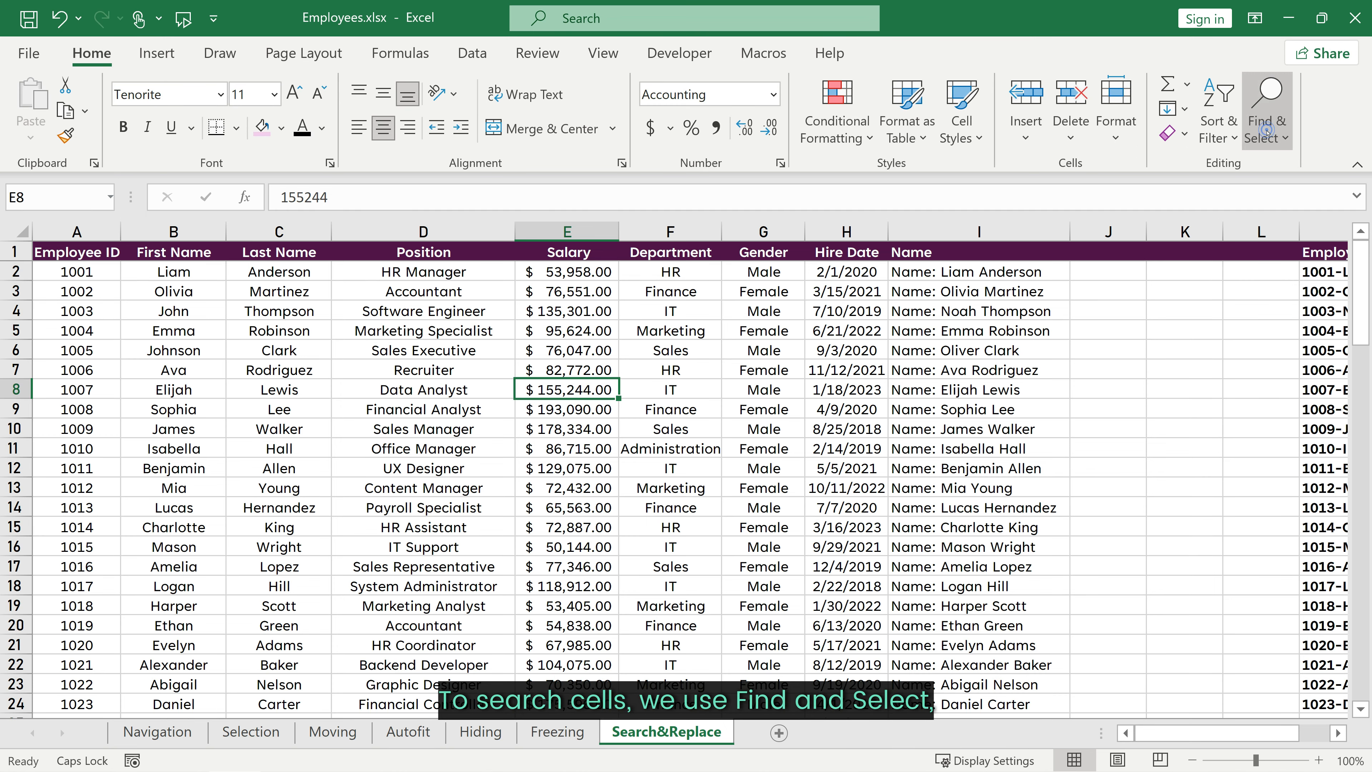
Step: Open Find on the Search&Replace sheet, search for Manager and step through matches one cell at a time
click(1267, 110)
click(1232, 168)
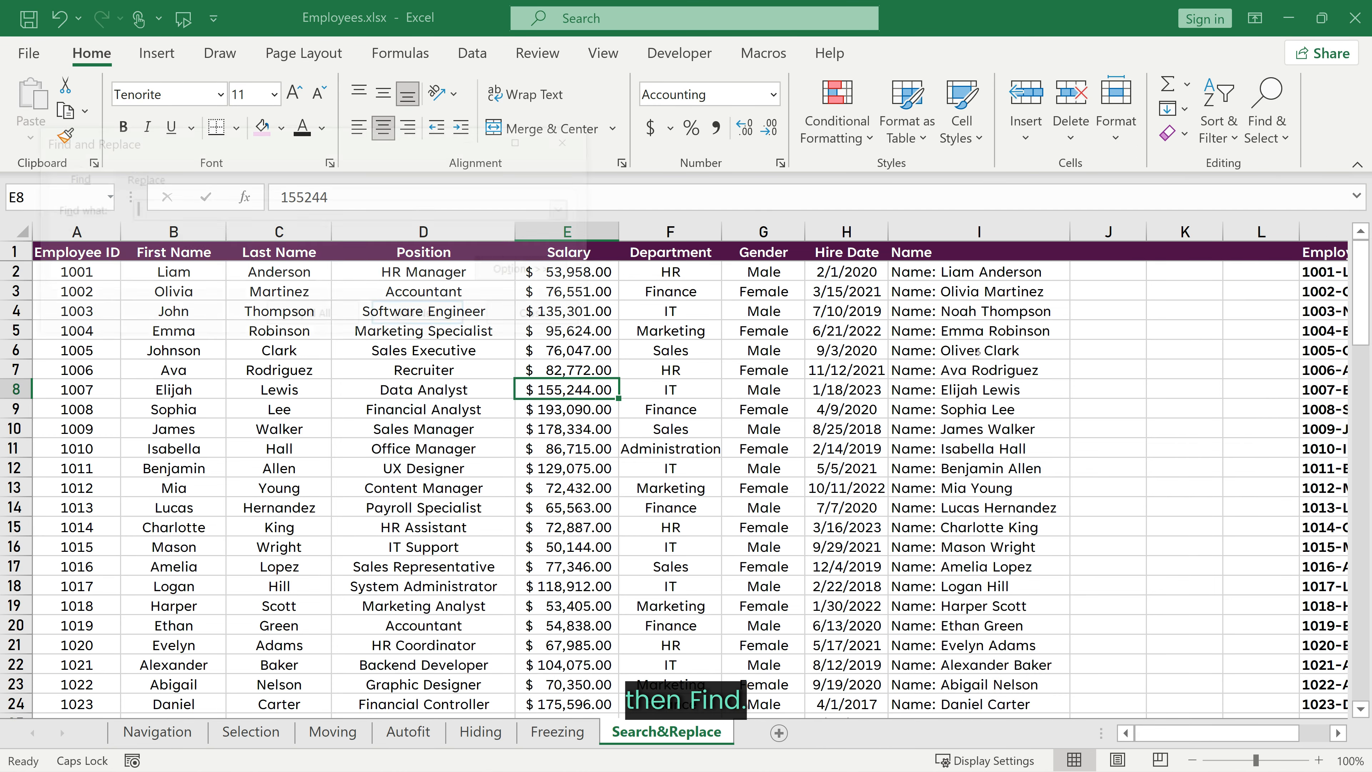
drag(309, 150, 713, 363)
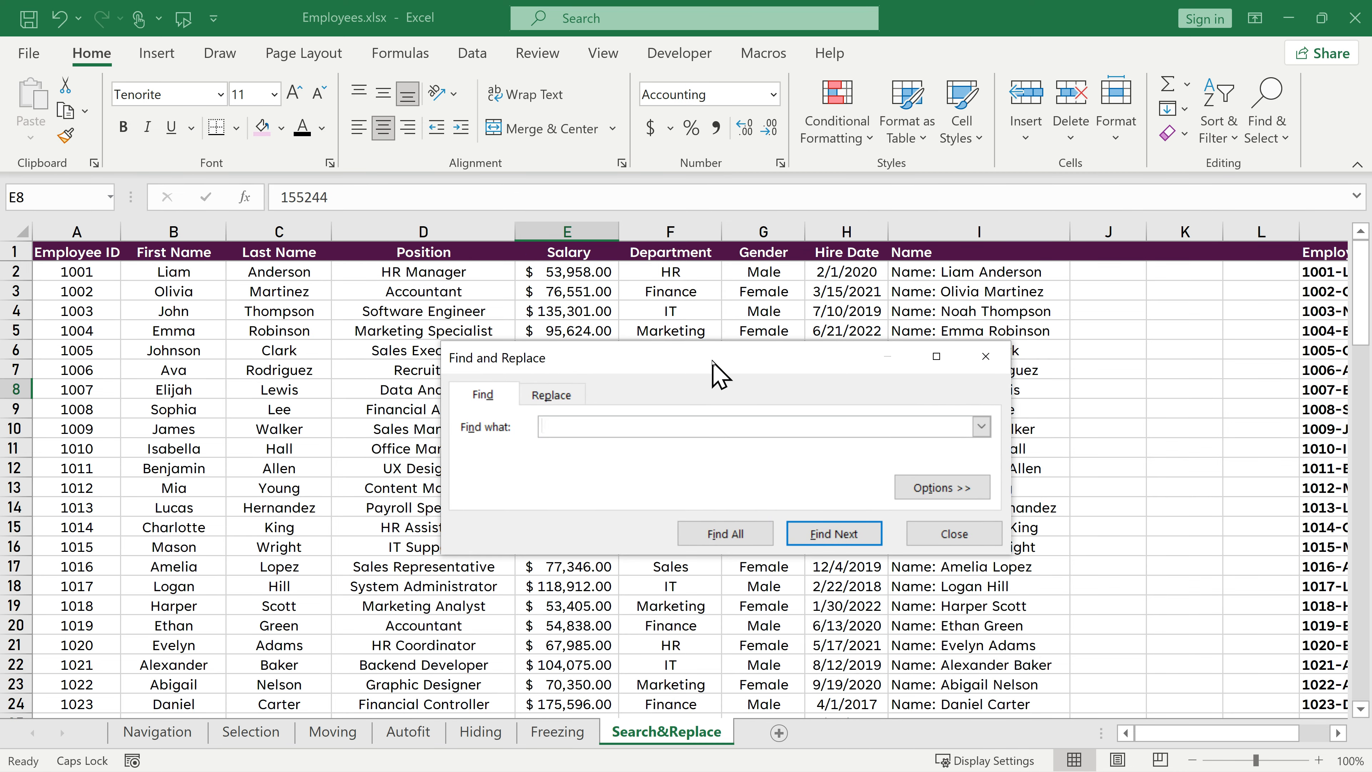
text(M)
text(anager)
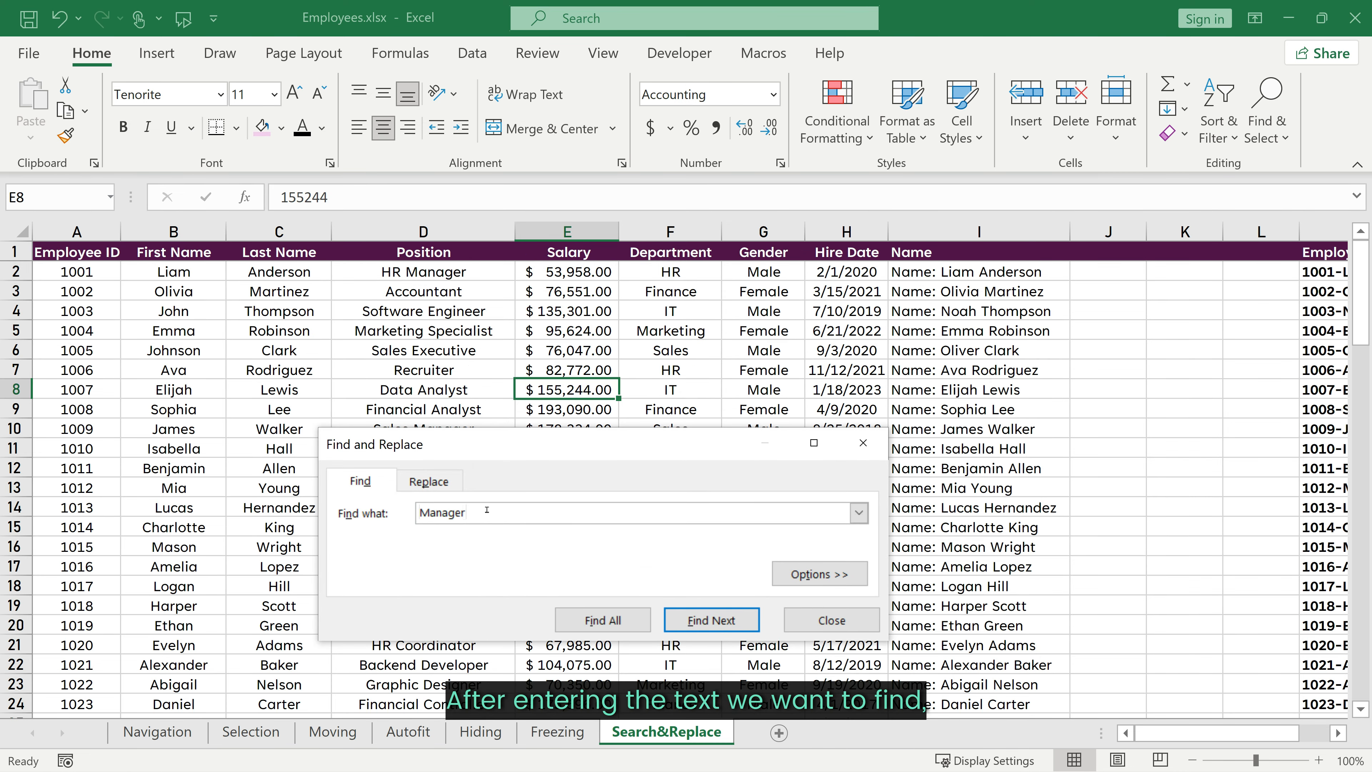
click(728, 630)
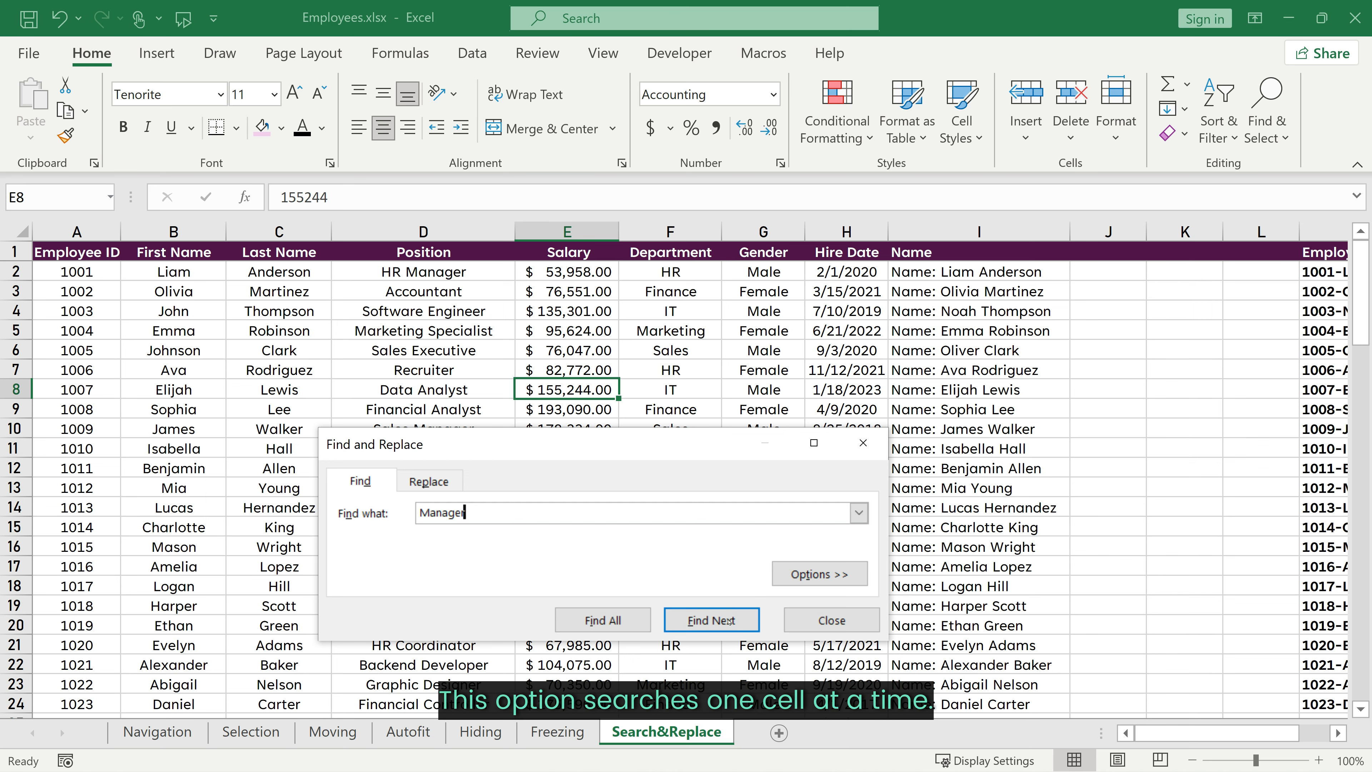
click(726, 632)
click(726, 632)
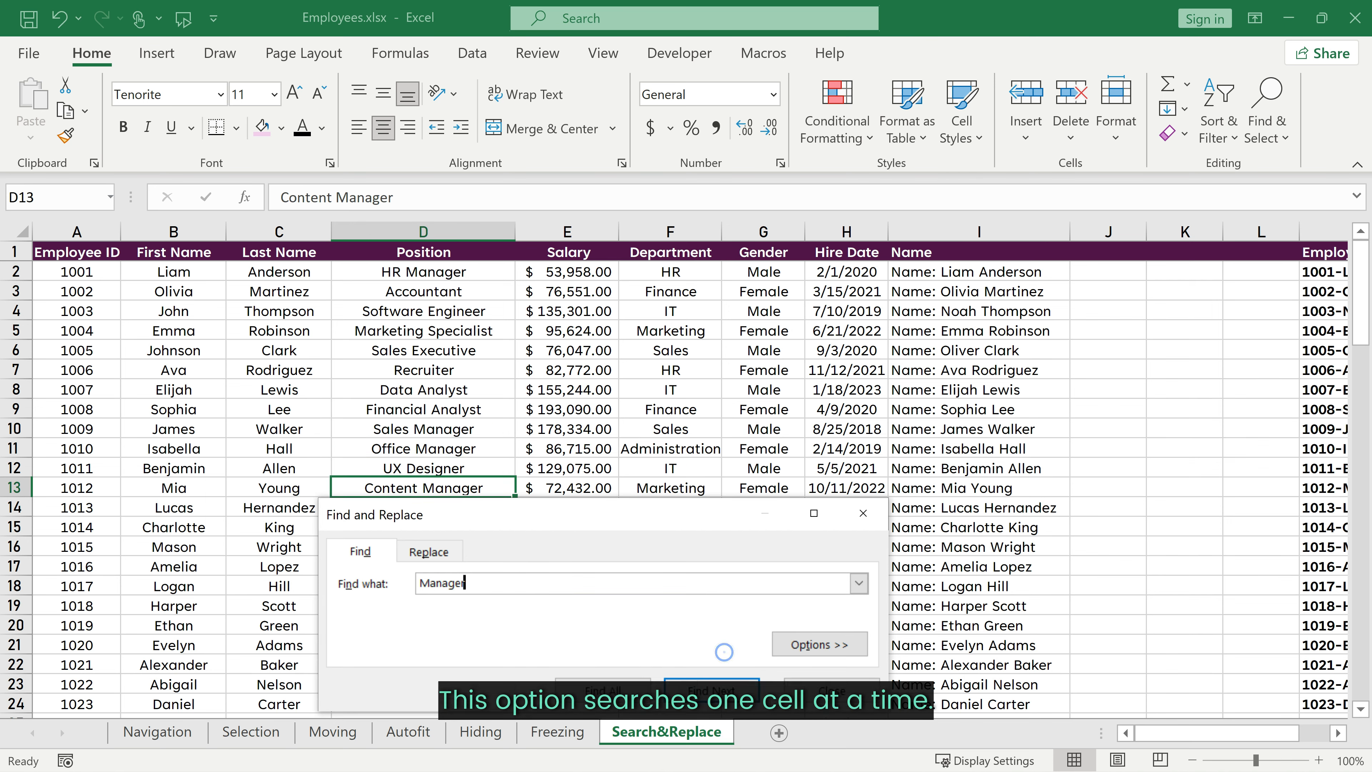
click(726, 632)
click(727, 690)
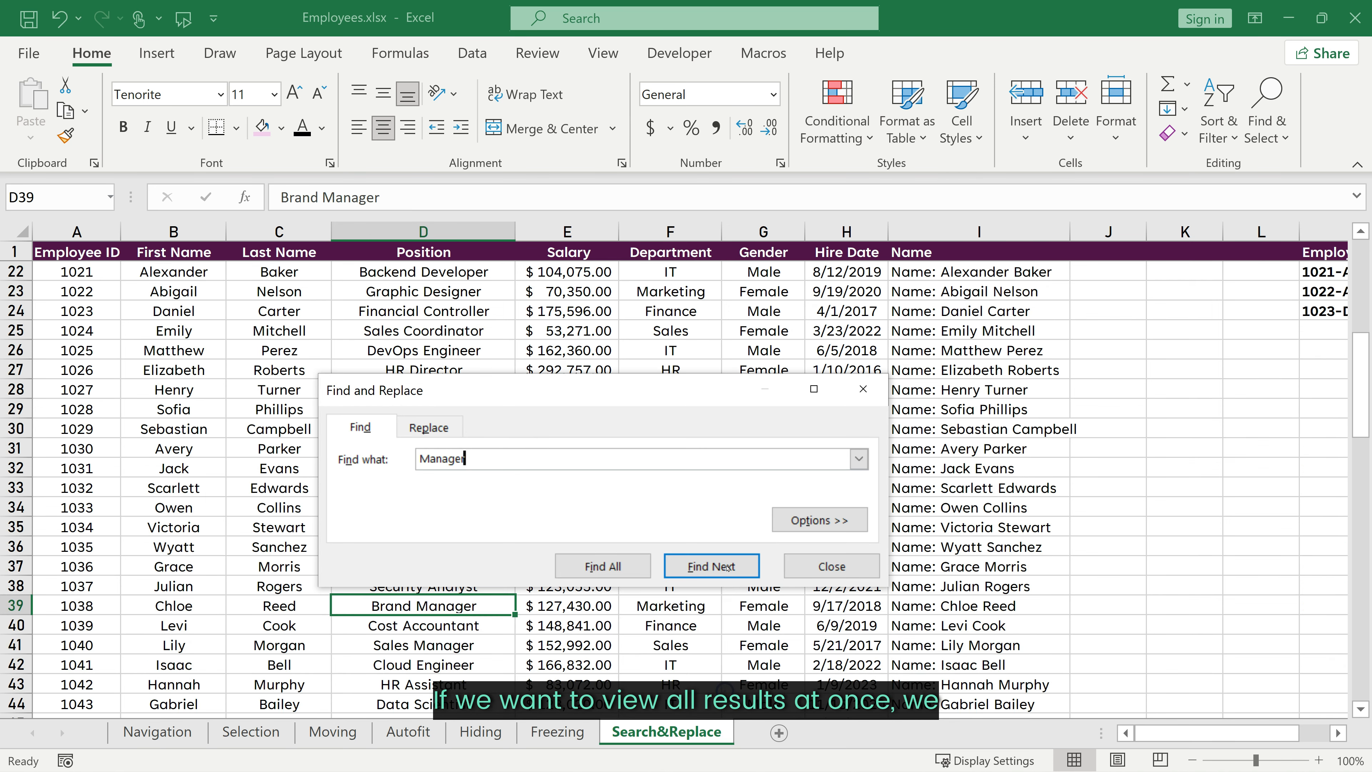
Step: List all cells containing Manager, jump to a few results, and select every found cell
click(598, 566)
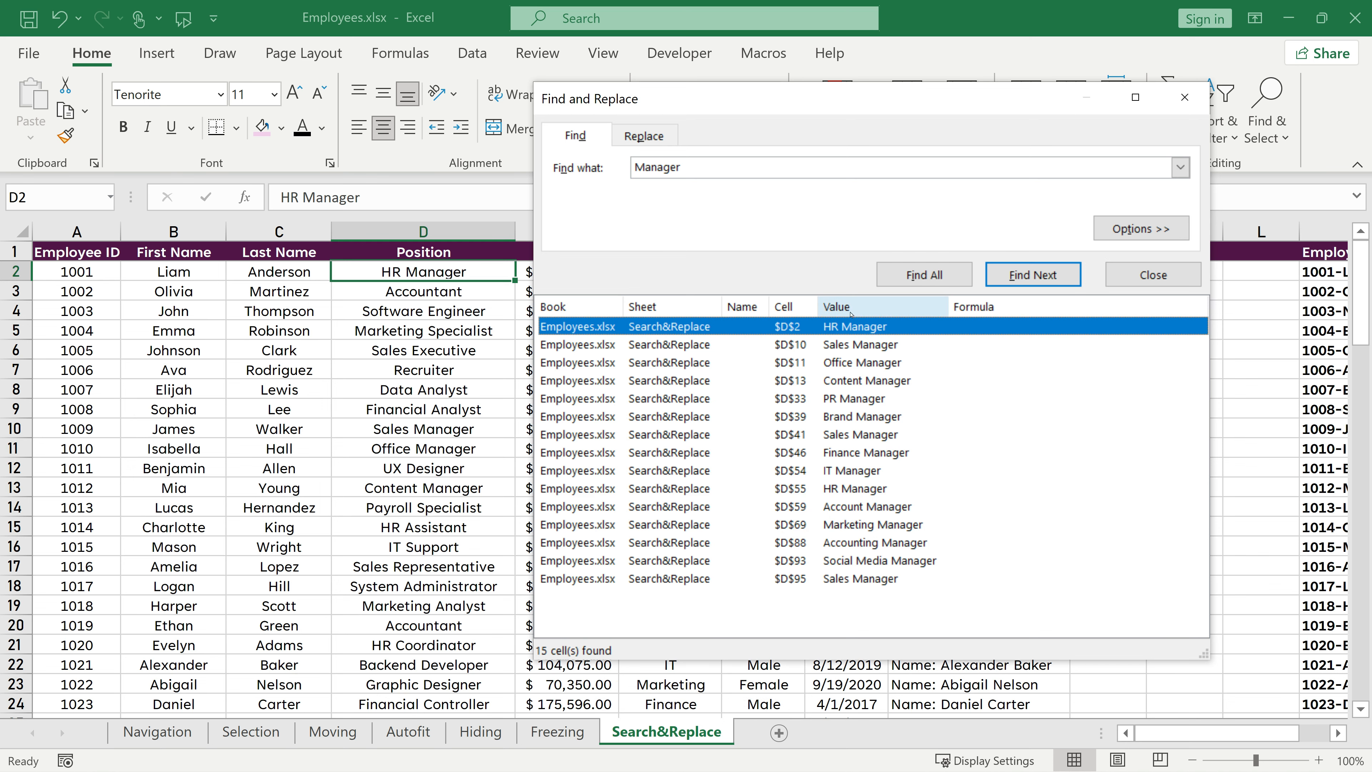
click(859, 399)
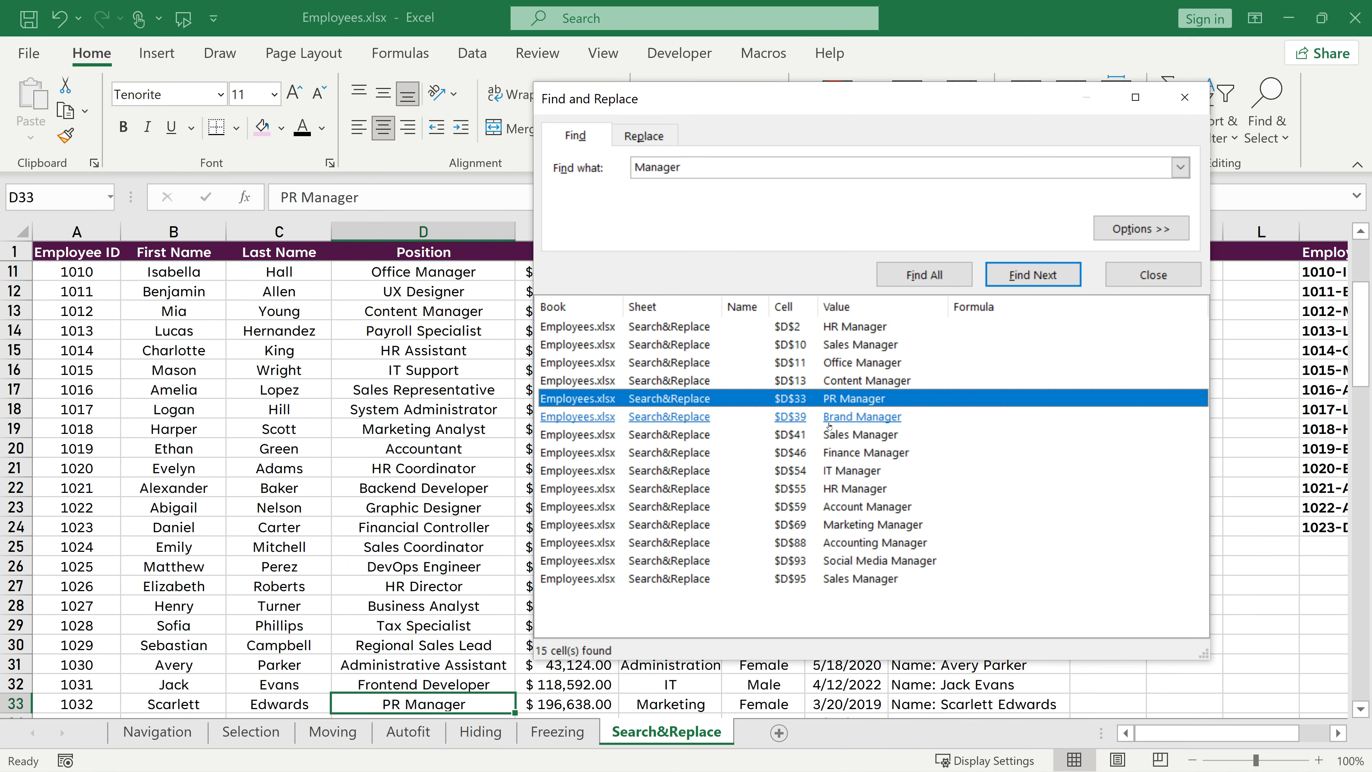
click(669, 453)
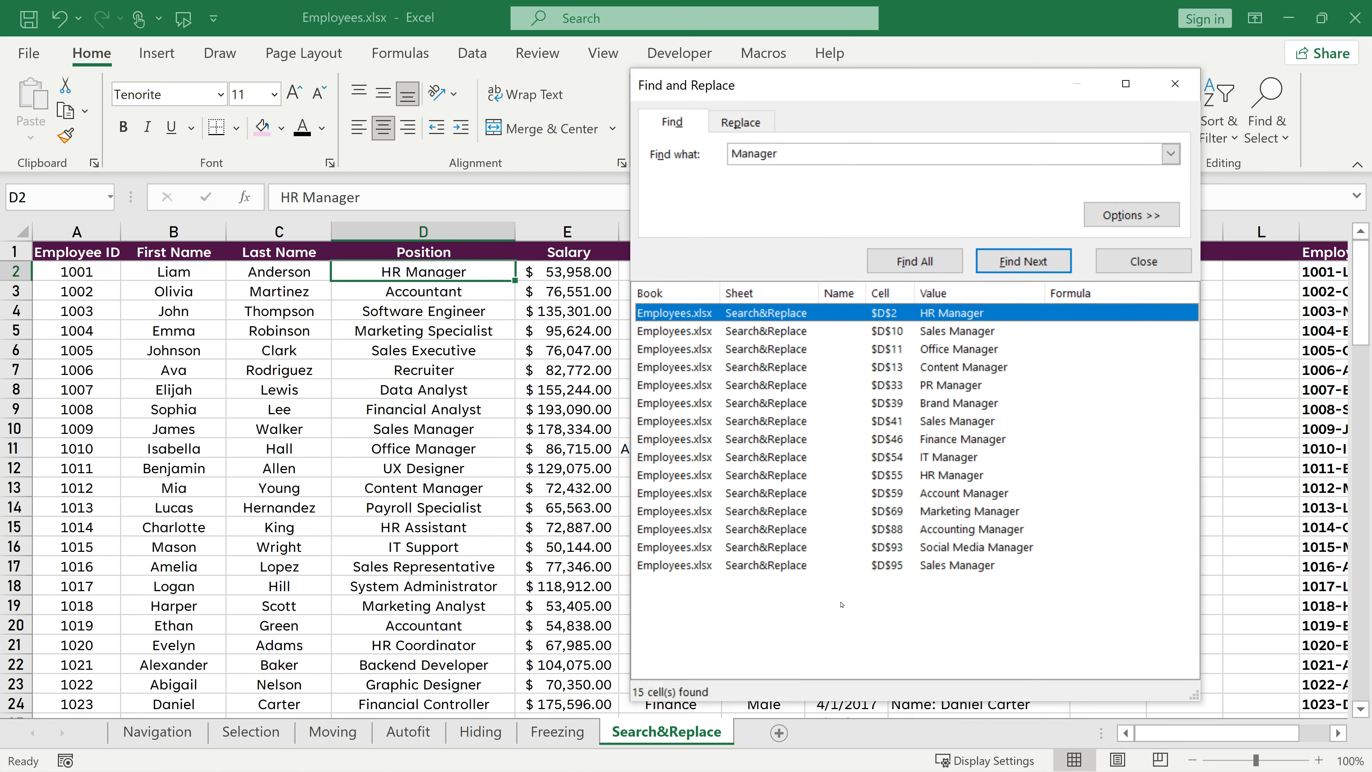
key(ctrl+a)
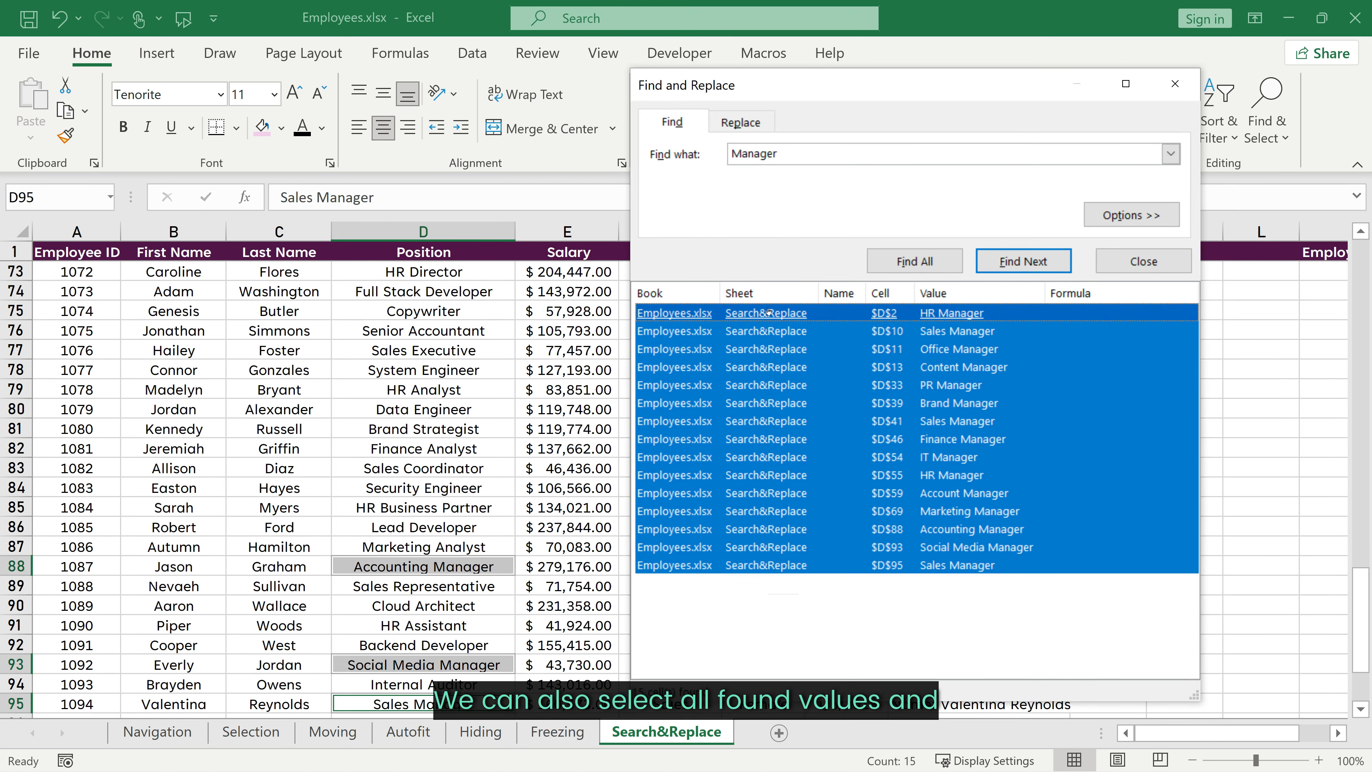
Step: Close Find and enter Manager into all the selected found cells at once
click(1144, 261)
scroll(585, 466, down, 6)
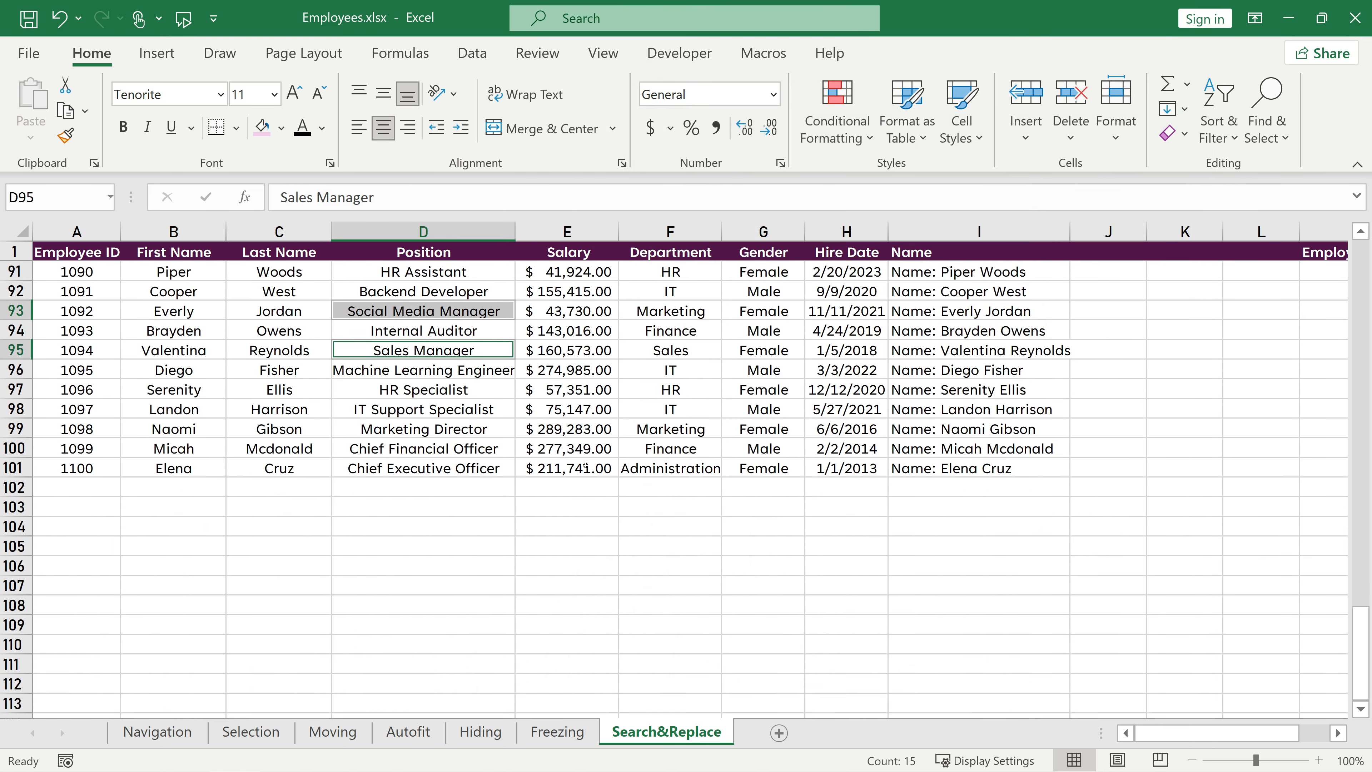
scroll(585, 466, up, 20)
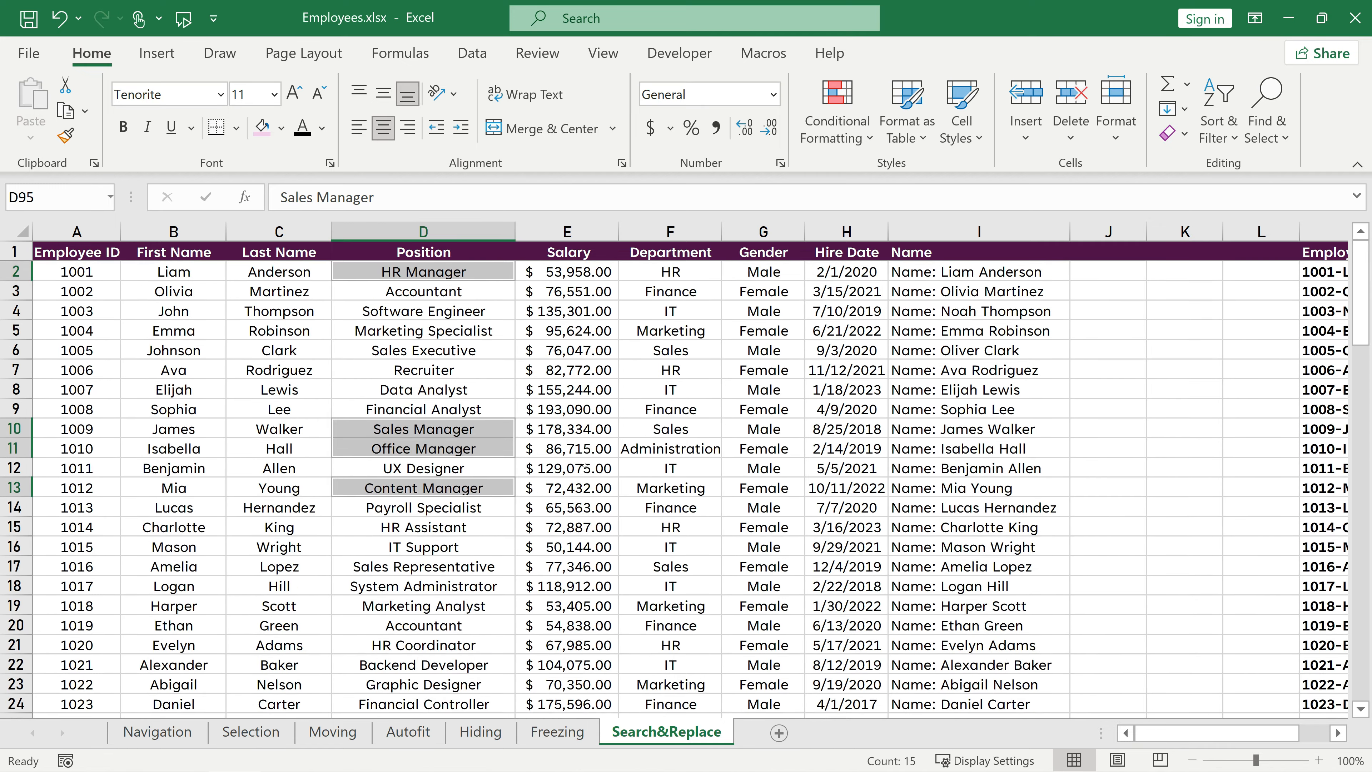
text(Mana)
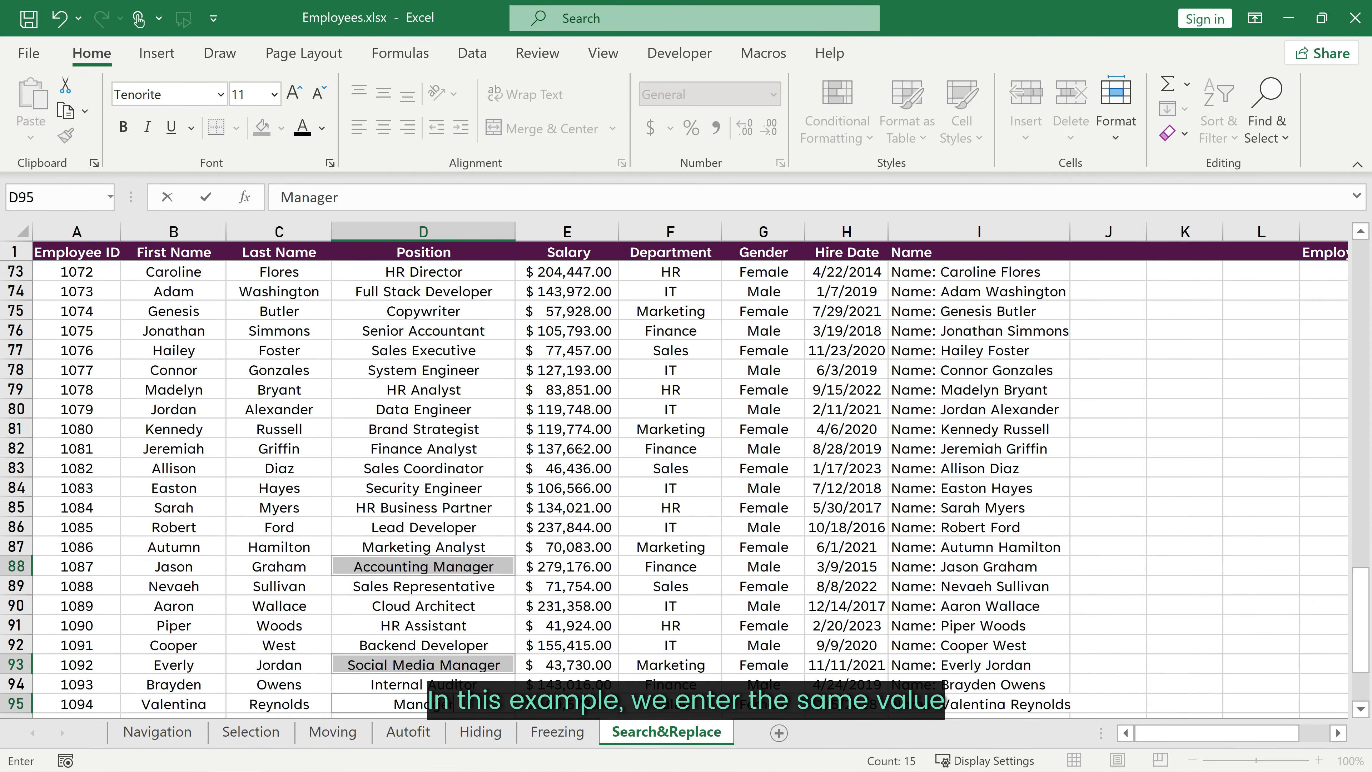
key(ctrl+Return)
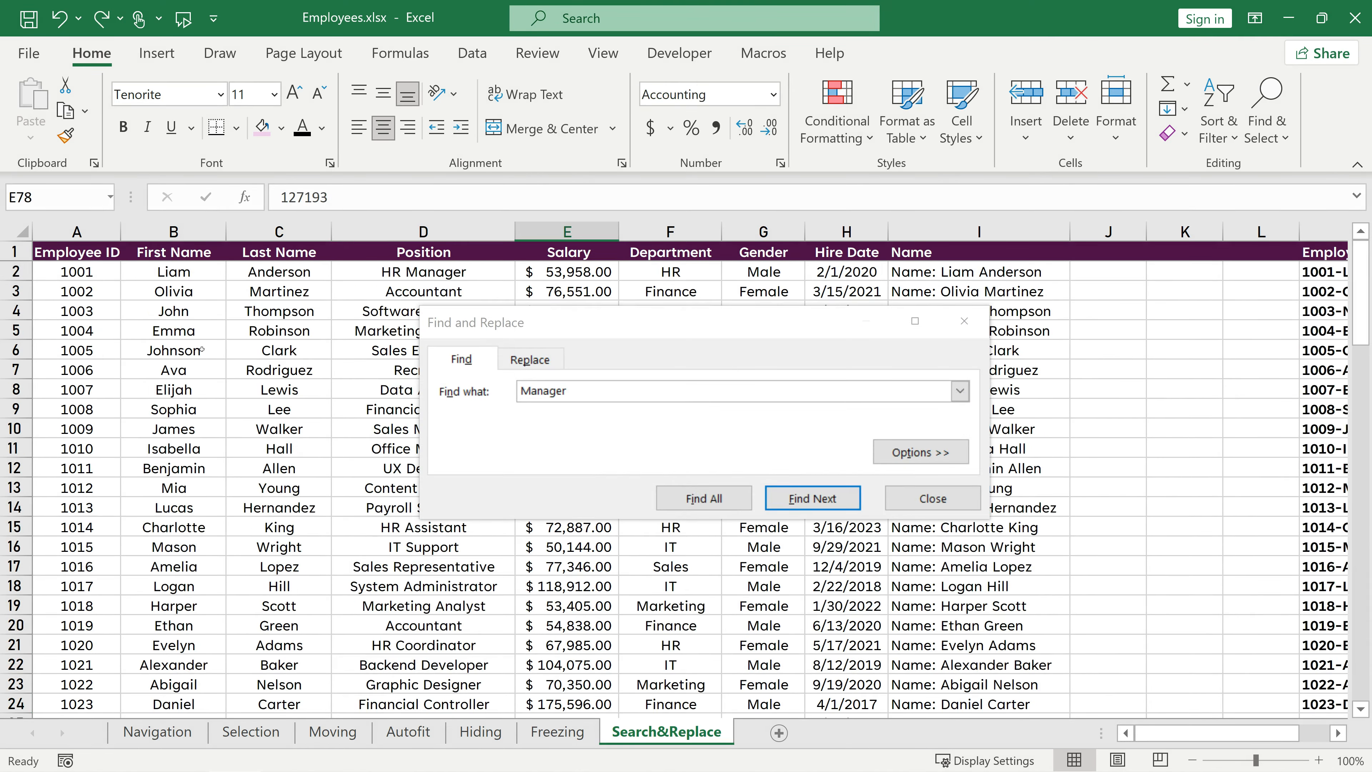
Step: Select the John cell and list all cells containing John with Find
click(201, 350)
click(192, 312)
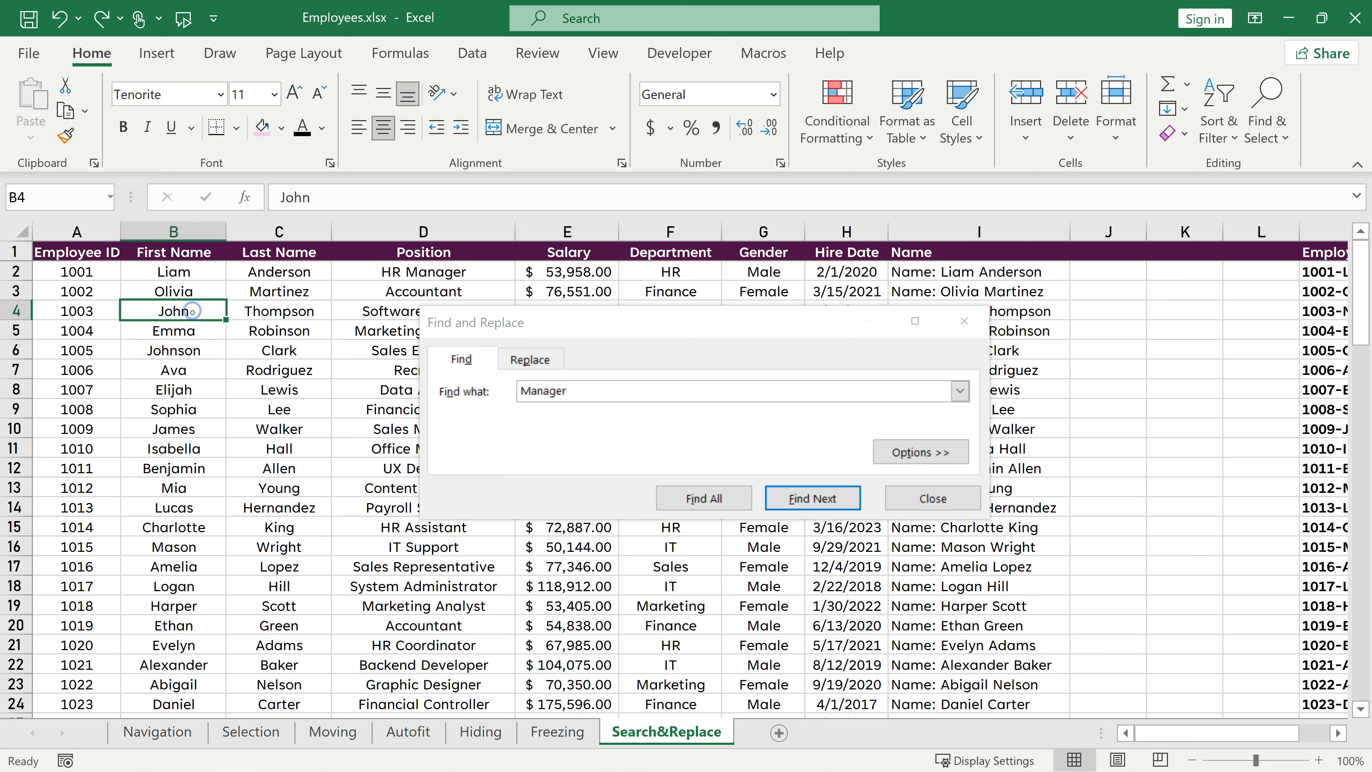
click(520, 392)
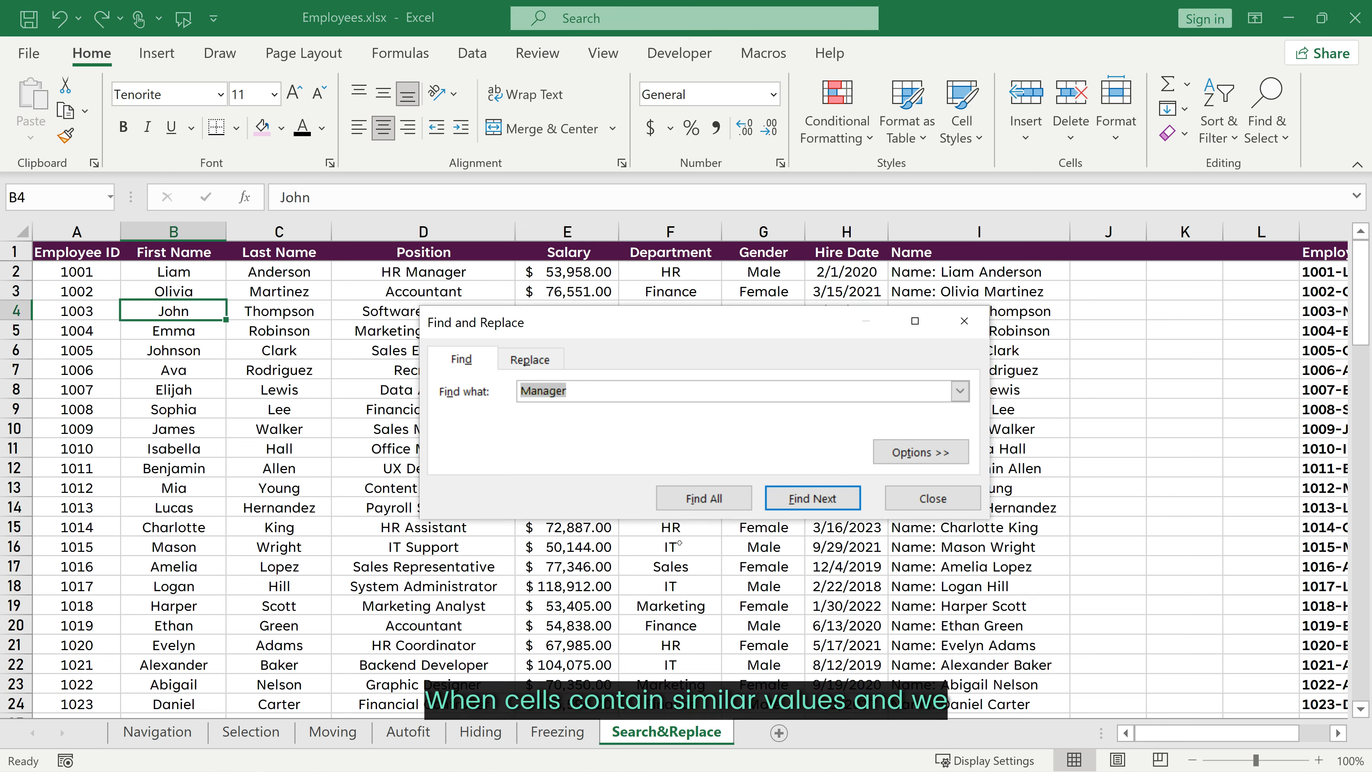
text(John)
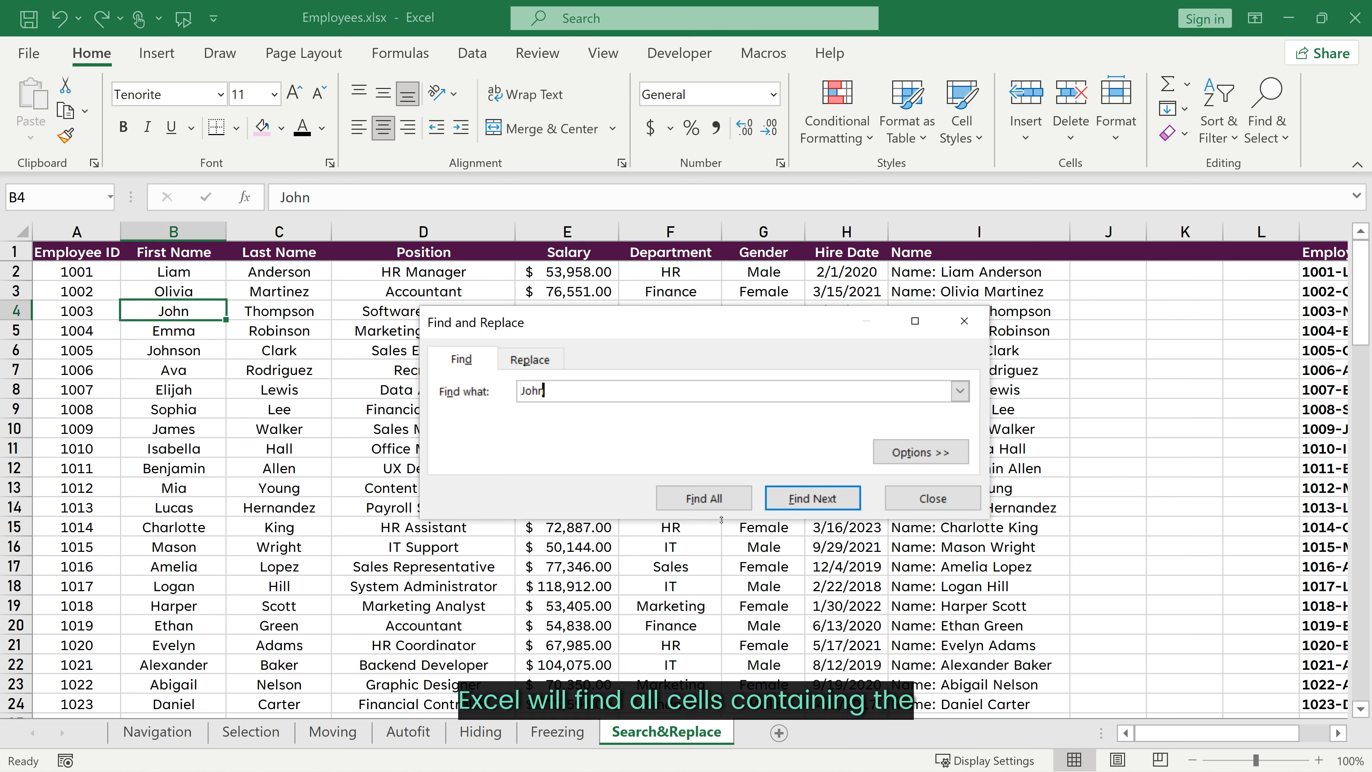
click(712, 499)
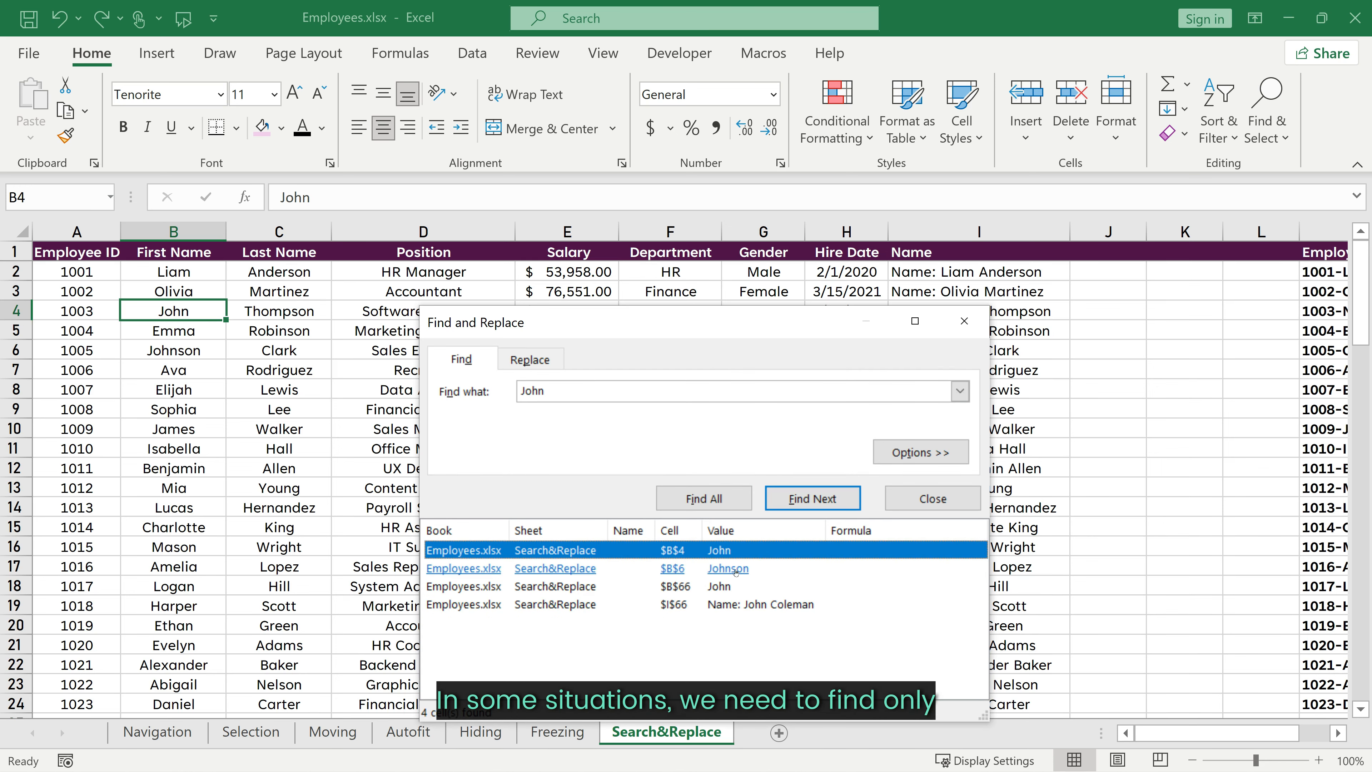
Step: Turn on Match entire cell contents, find all John cells again and jump between the two results
click(929, 452)
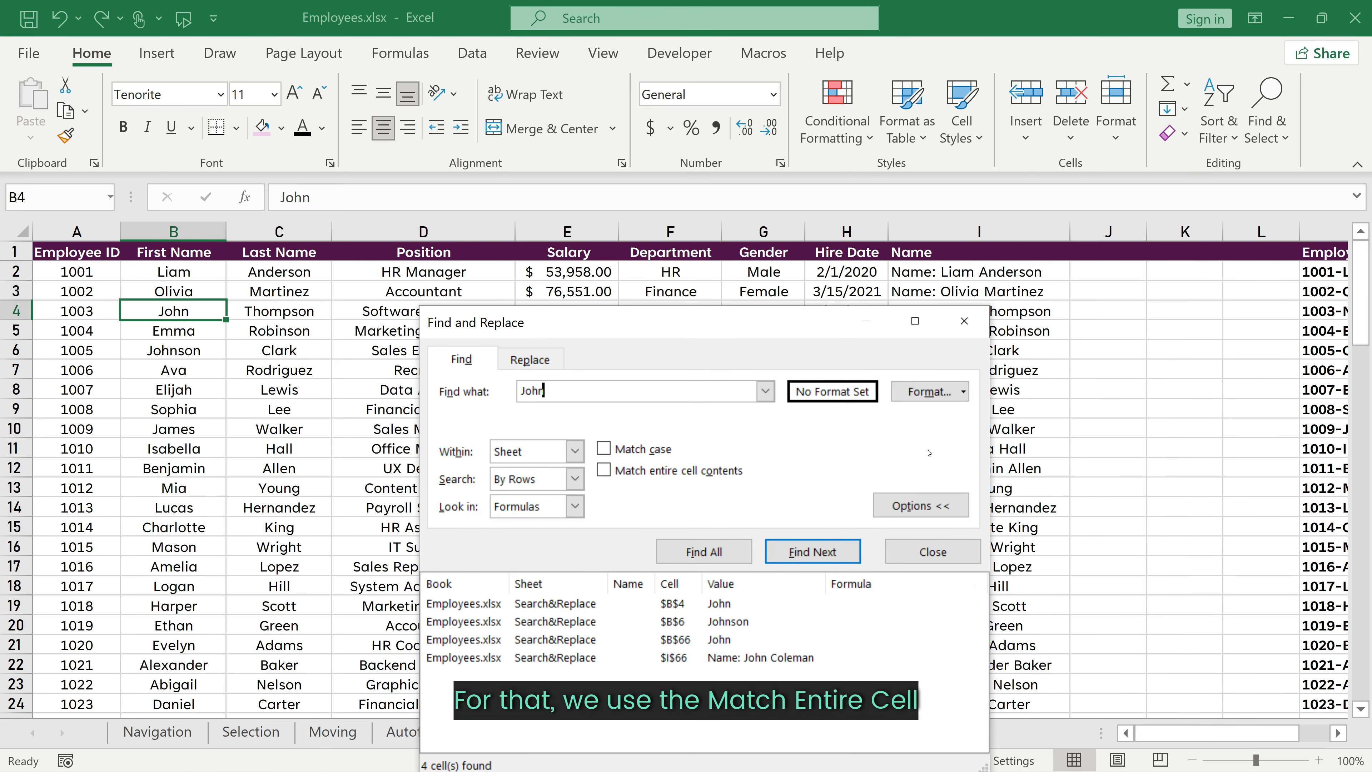
drag(775, 321, 782, 185)
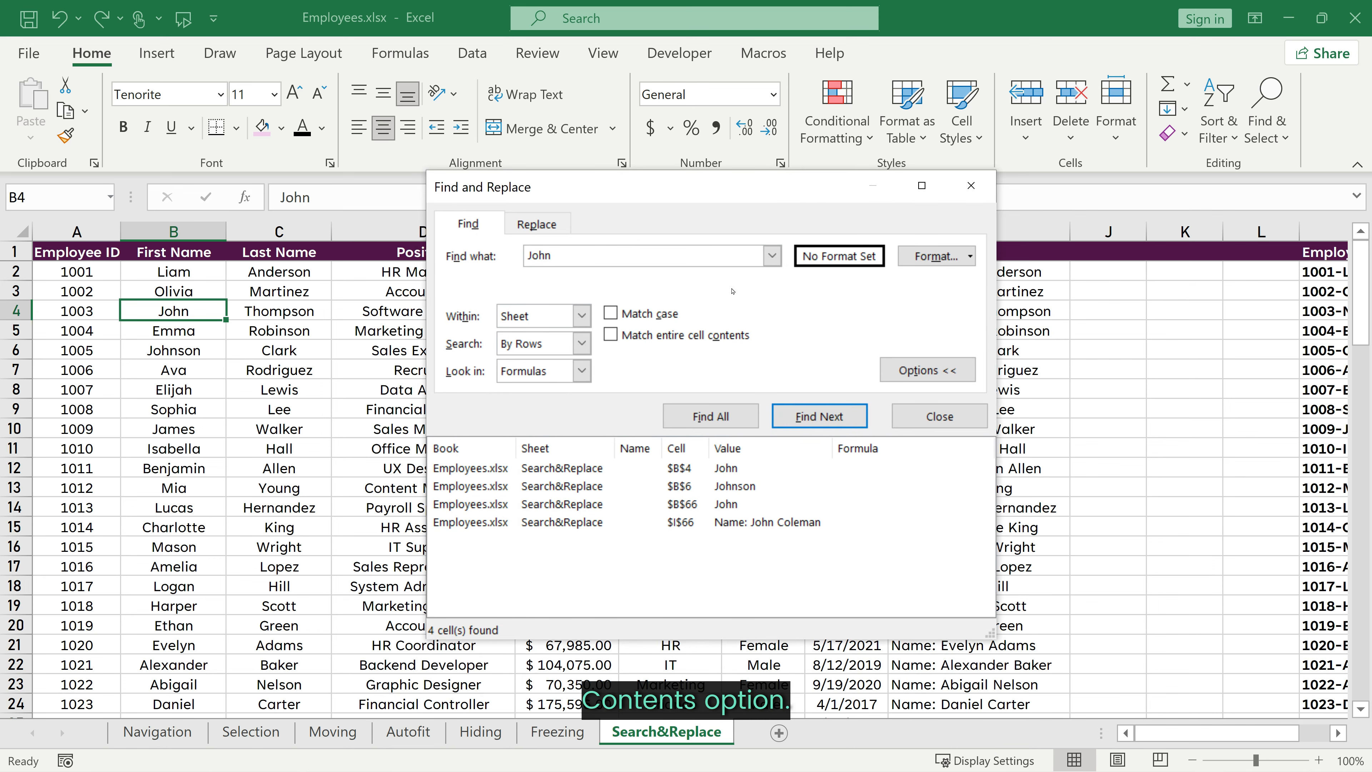
click(612, 334)
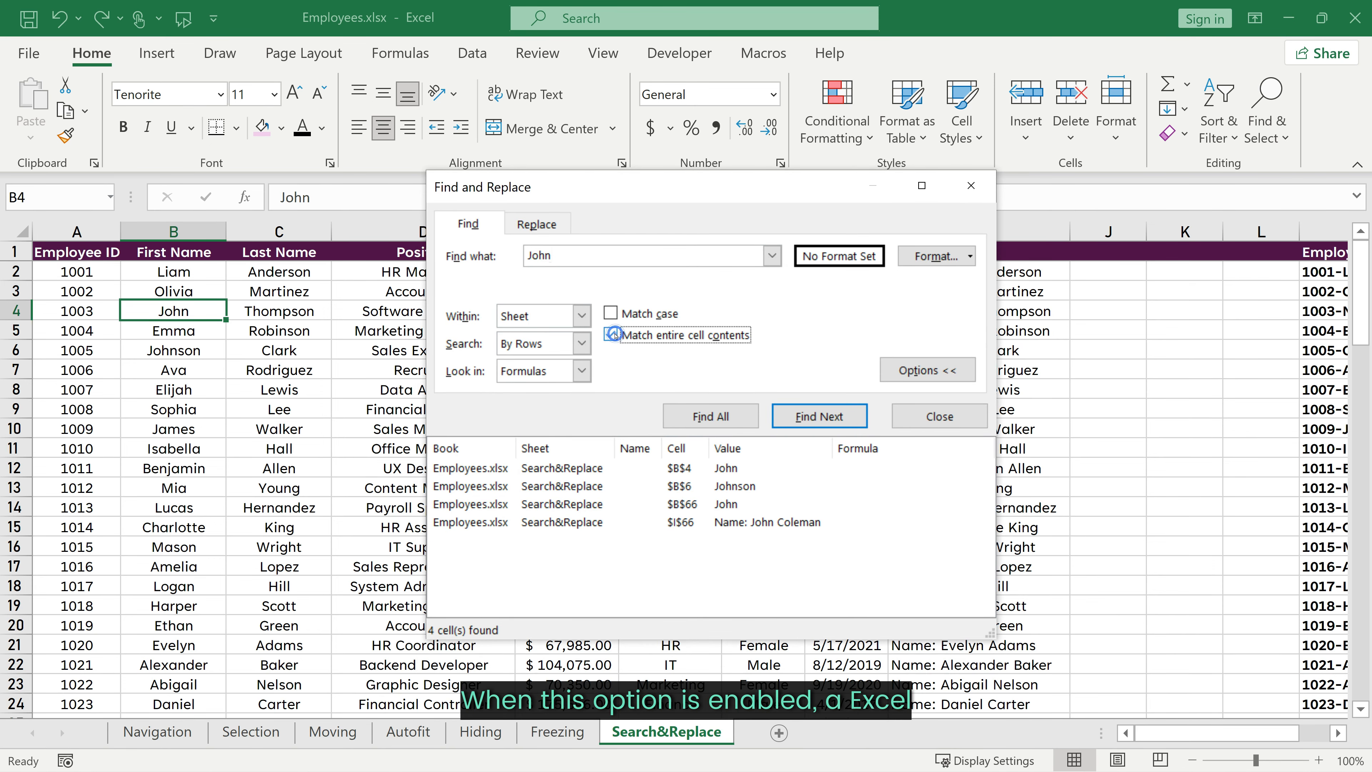
click(696, 416)
click(731, 485)
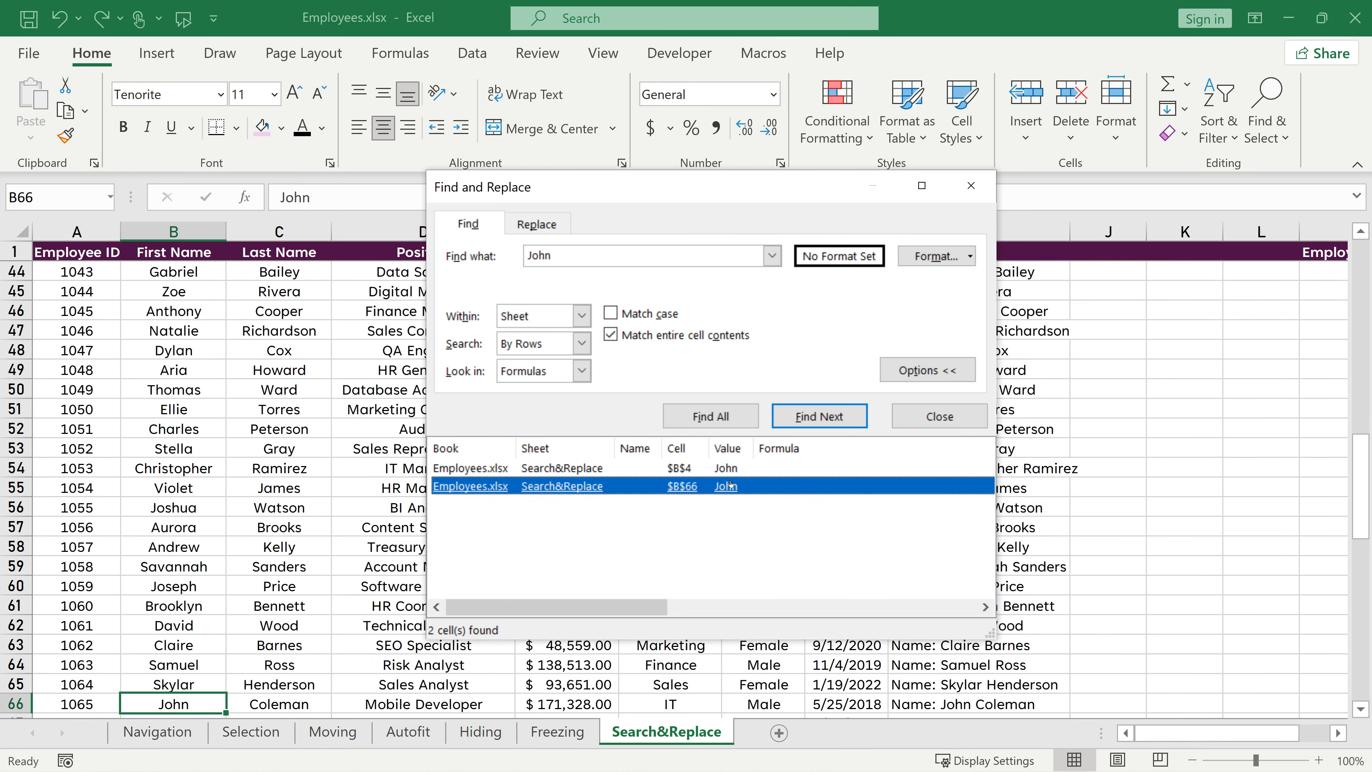
click(587, 470)
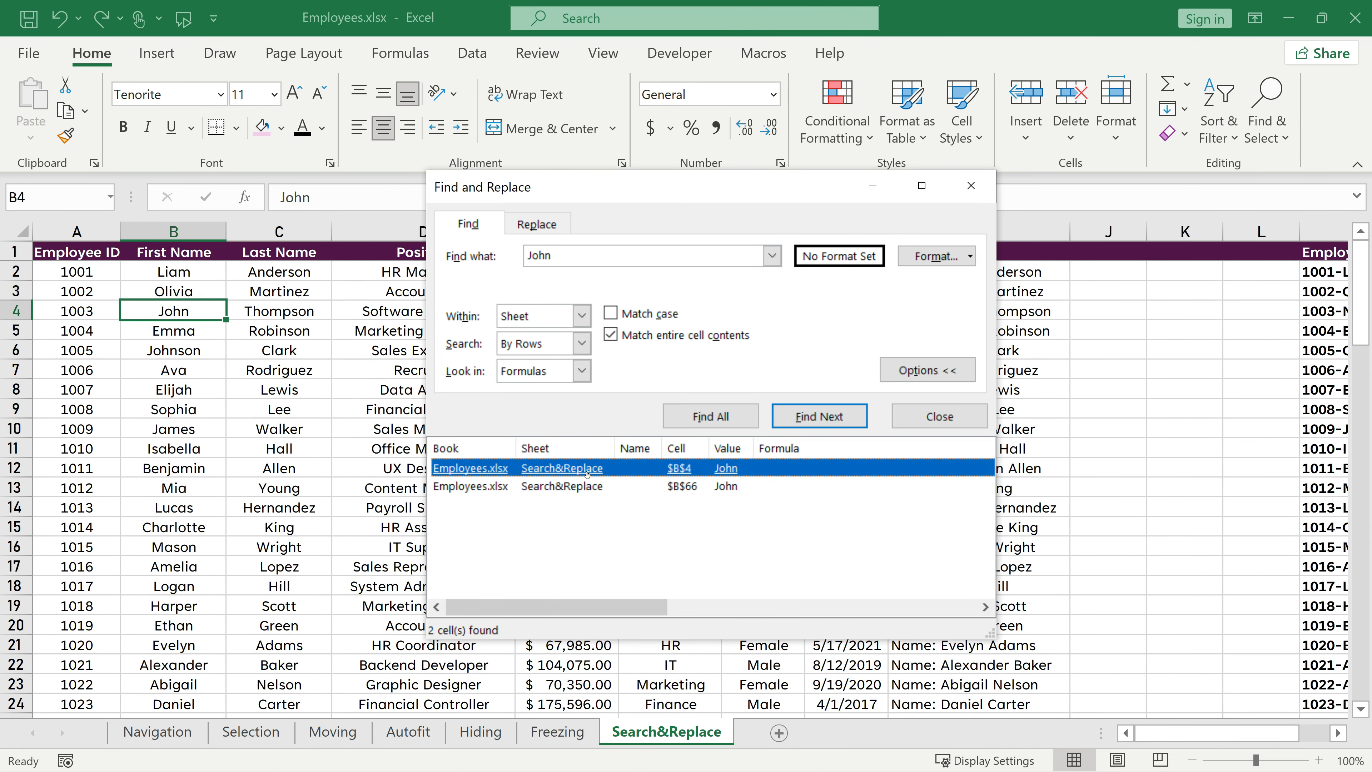
Step: Keep the search within the sheet and set up replacing John with James
click(591, 312)
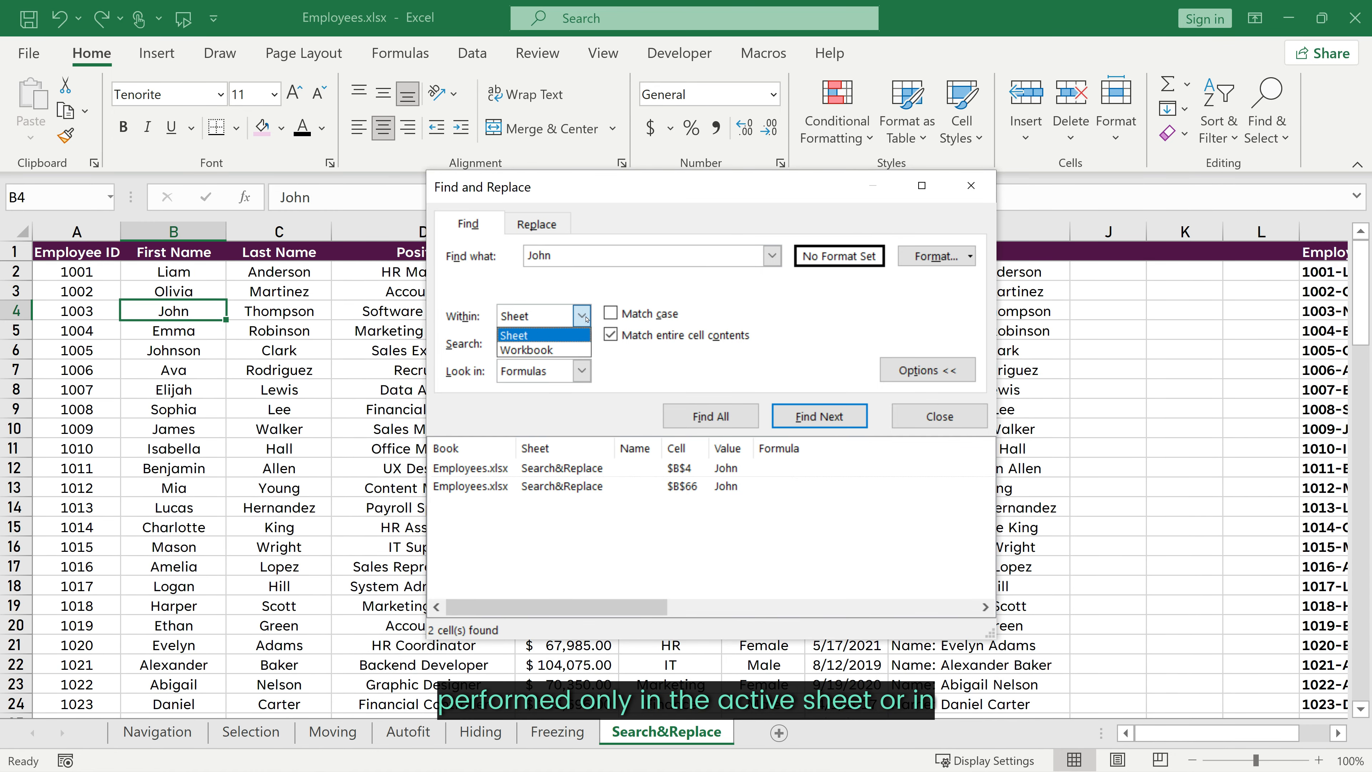
click(495, 312)
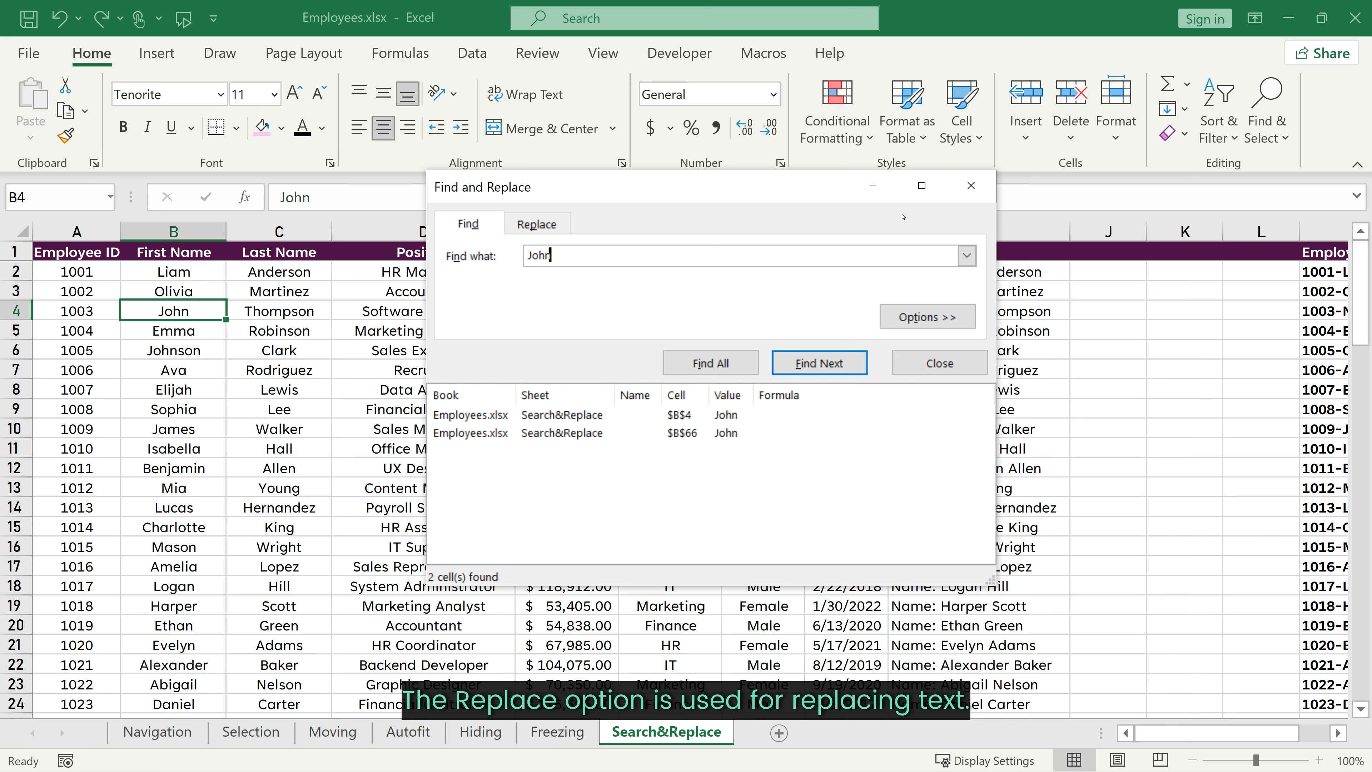
click(530, 224)
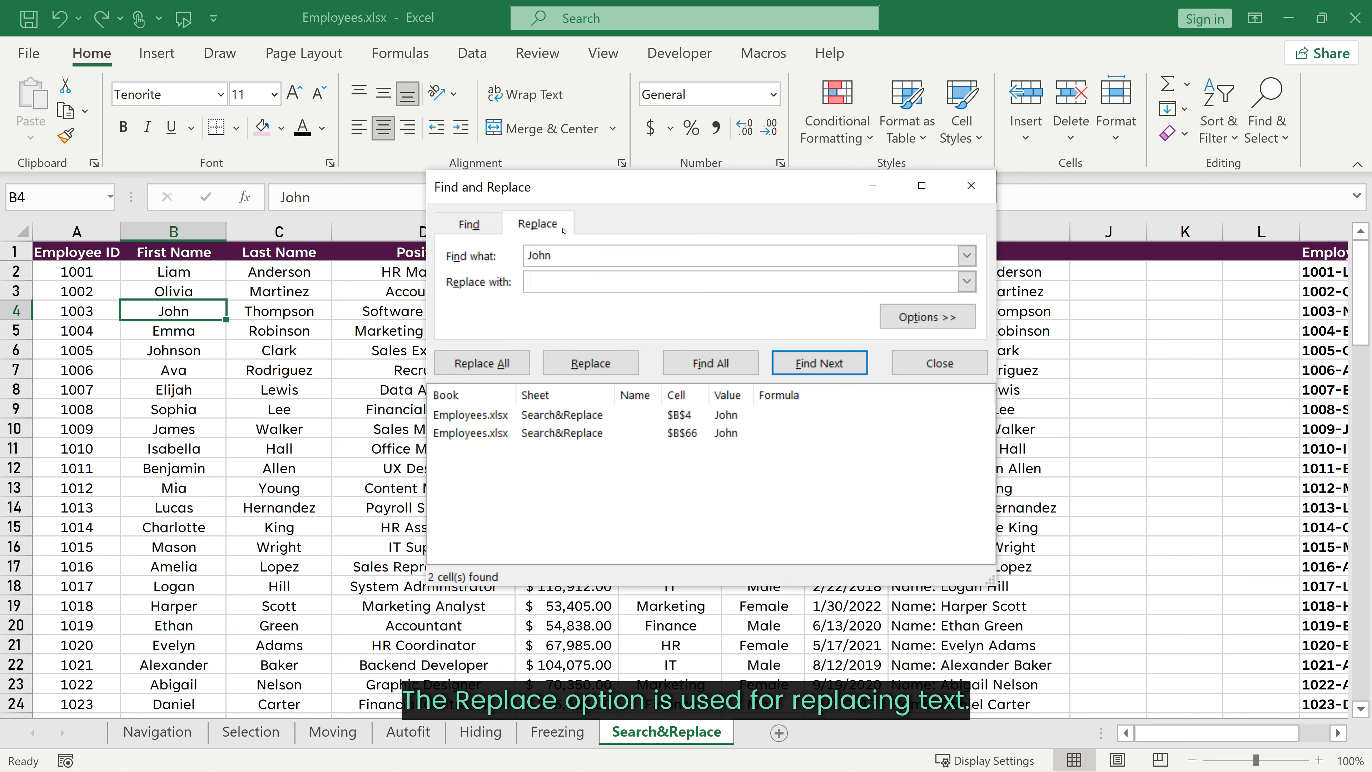
text(James)
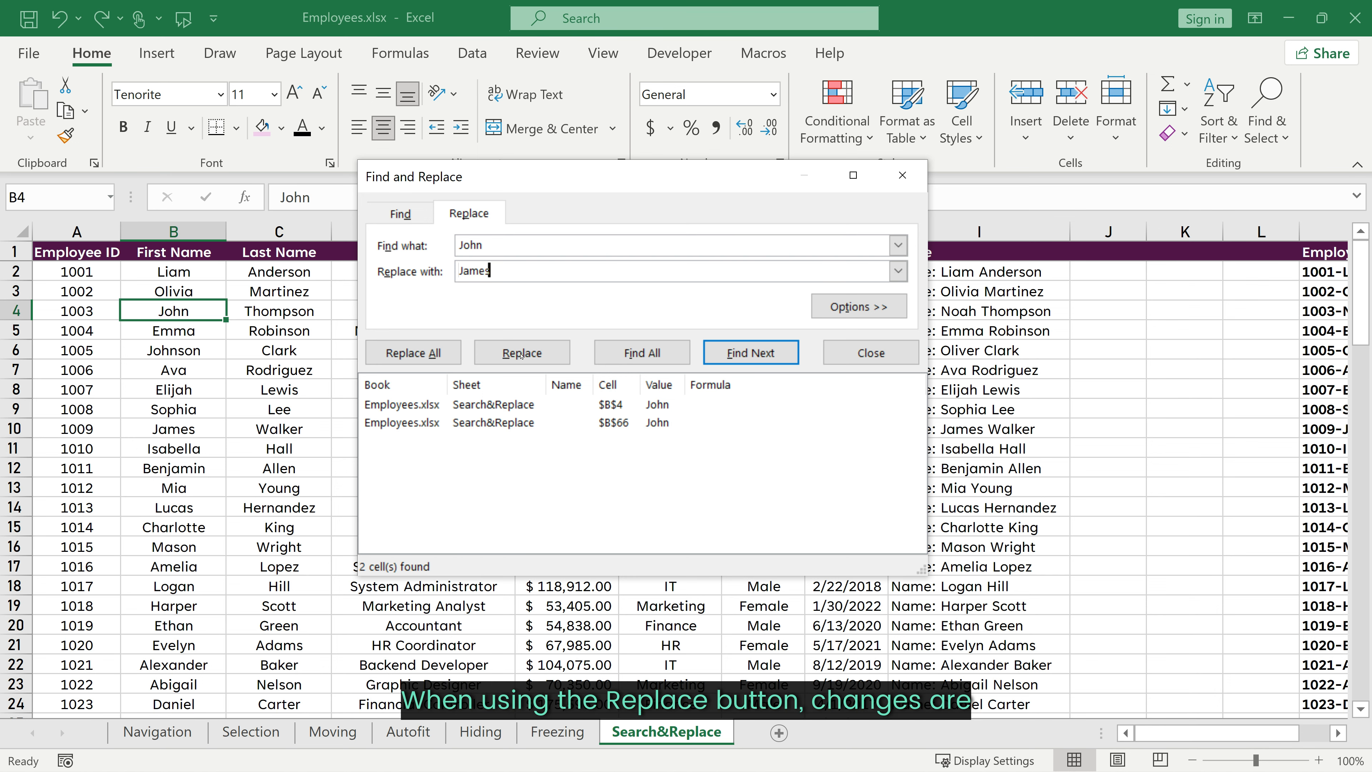
Step: Replace the John matches one at a time, then use Replace All
click(520, 354)
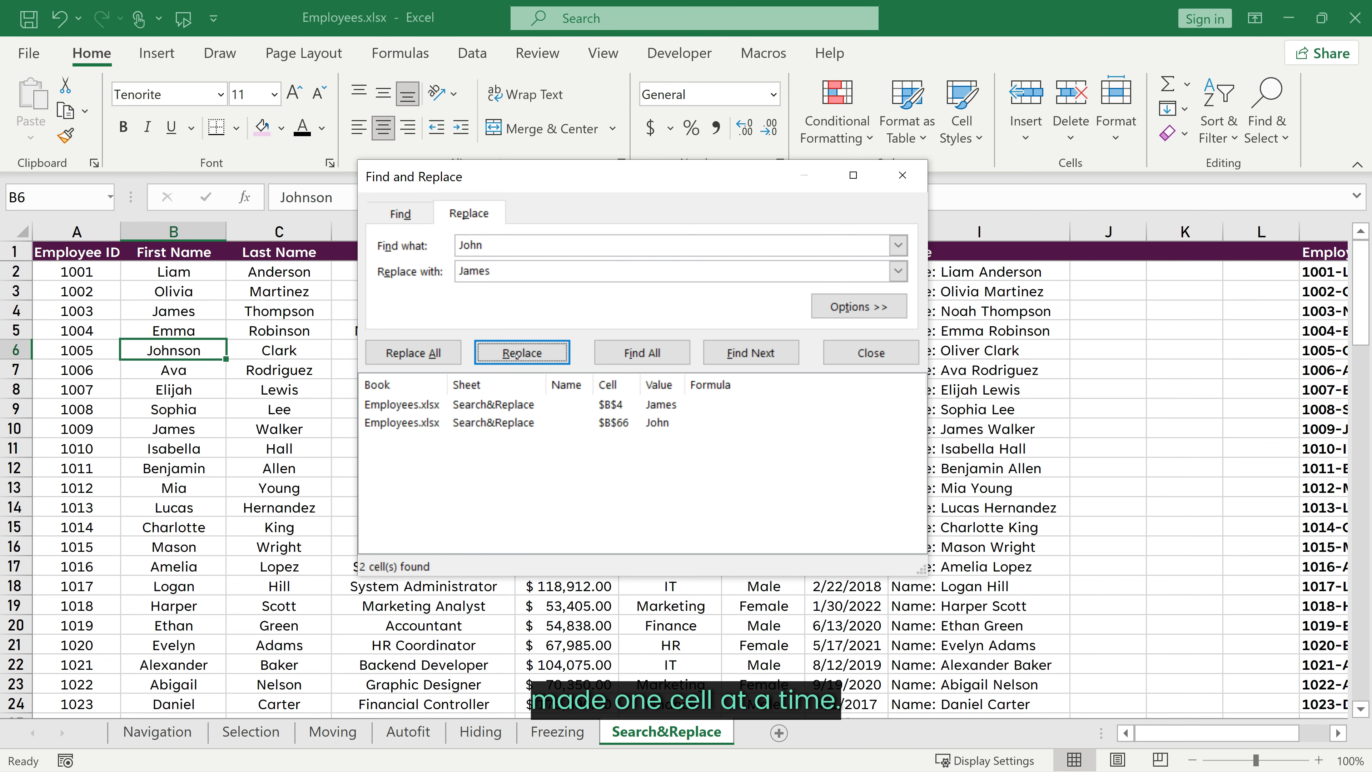
click(516, 356)
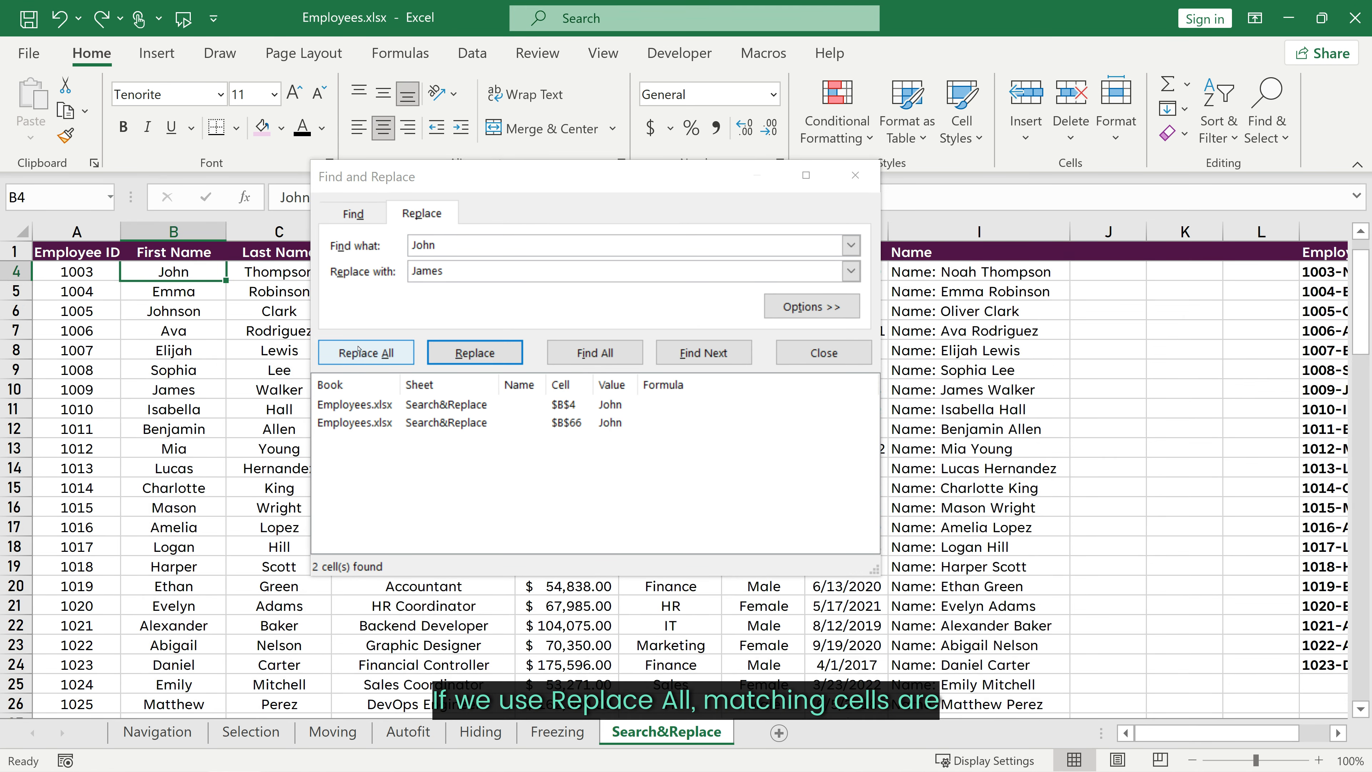
click(367, 354)
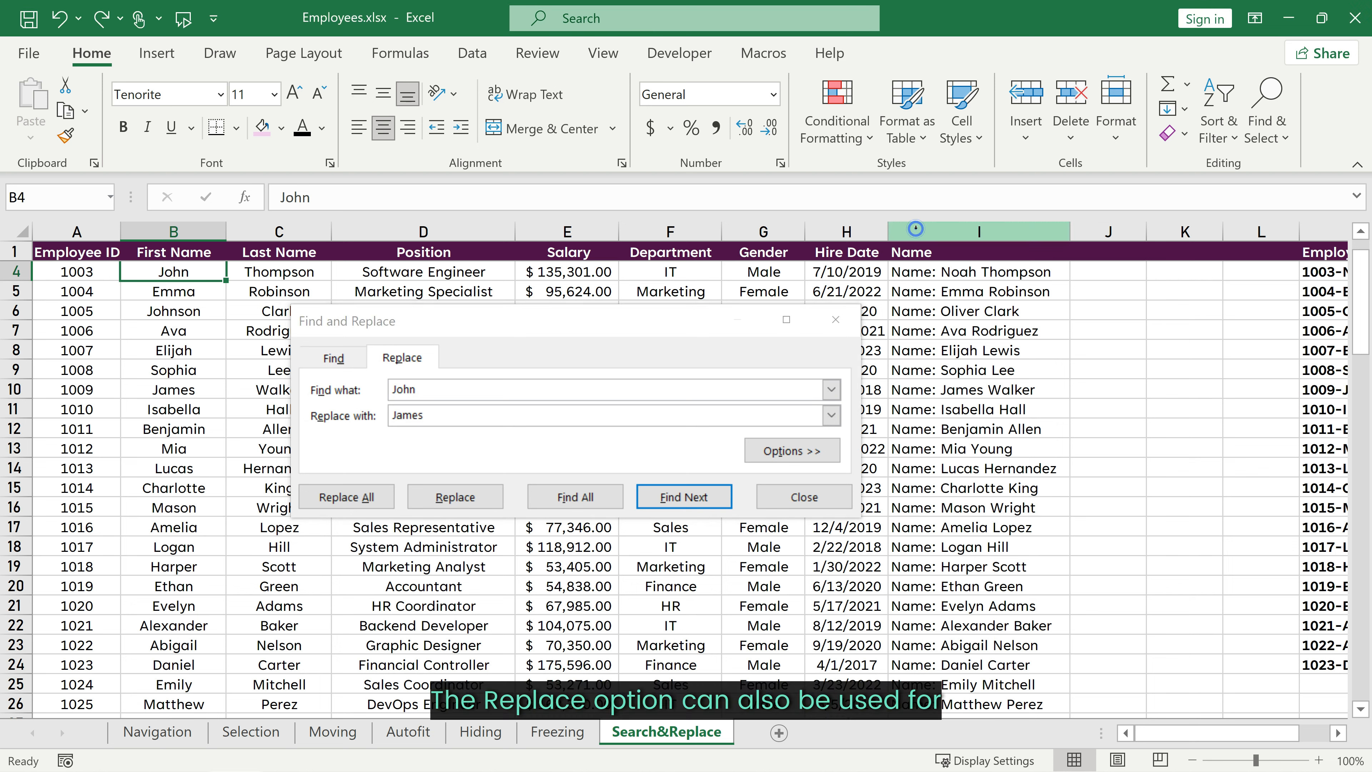
Step: Select column I and replace every "Name:" prefix with nothing, then scroll to check the names
click(915, 229)
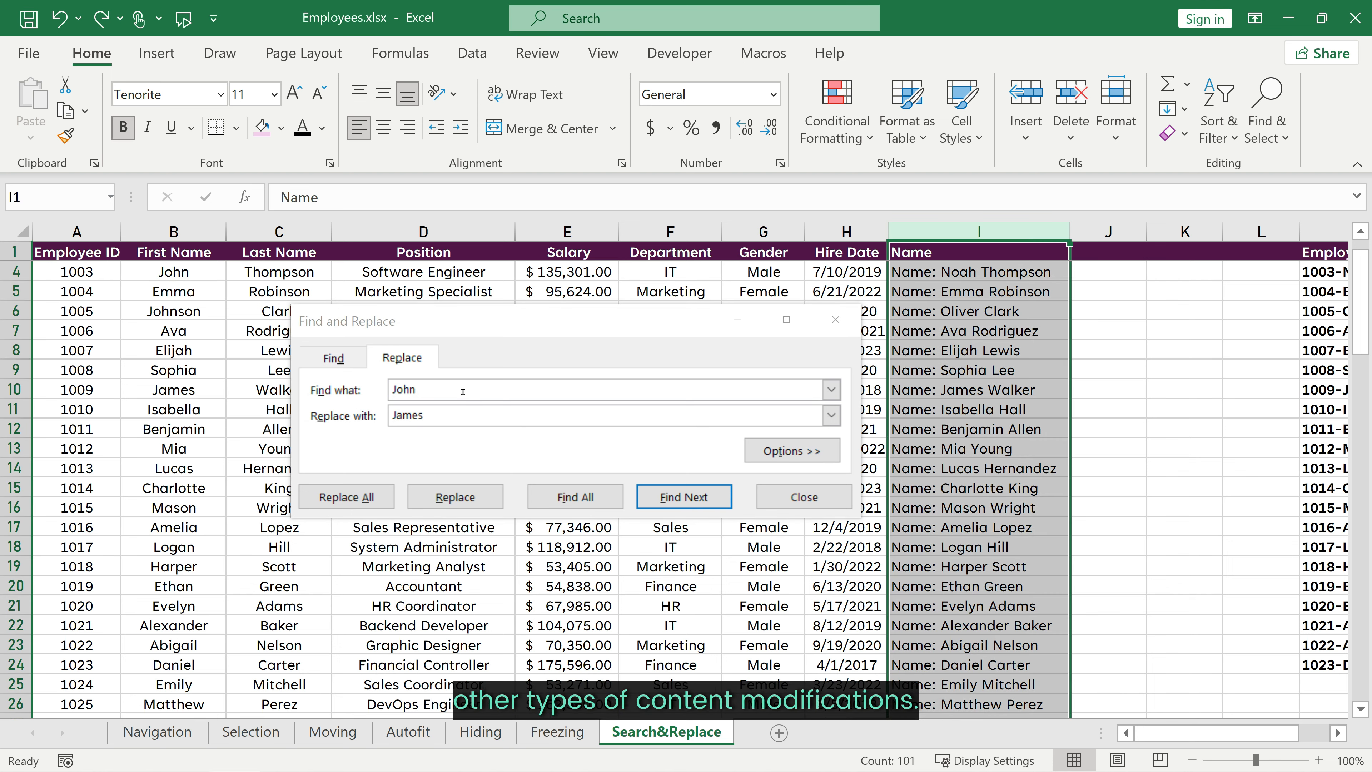
drag(463, 390, 335, 391)
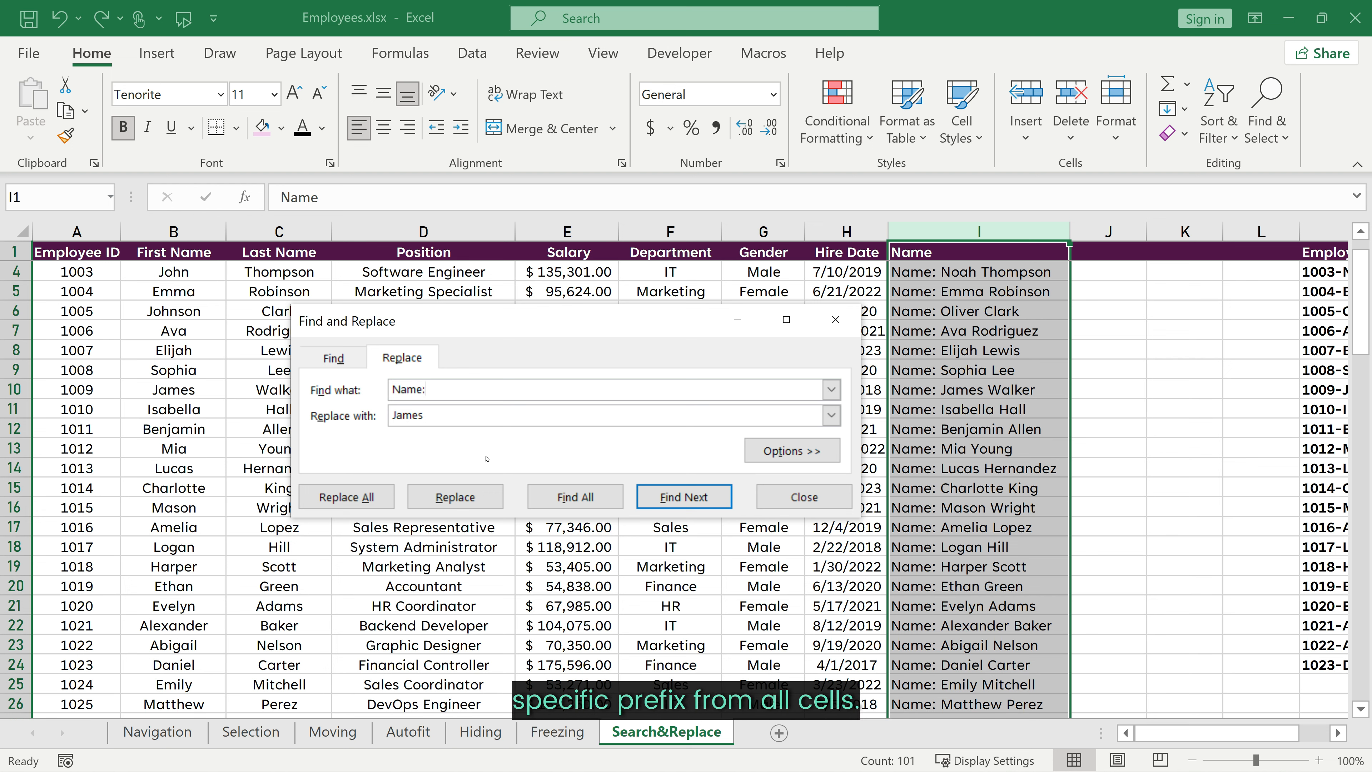
key(Tab)
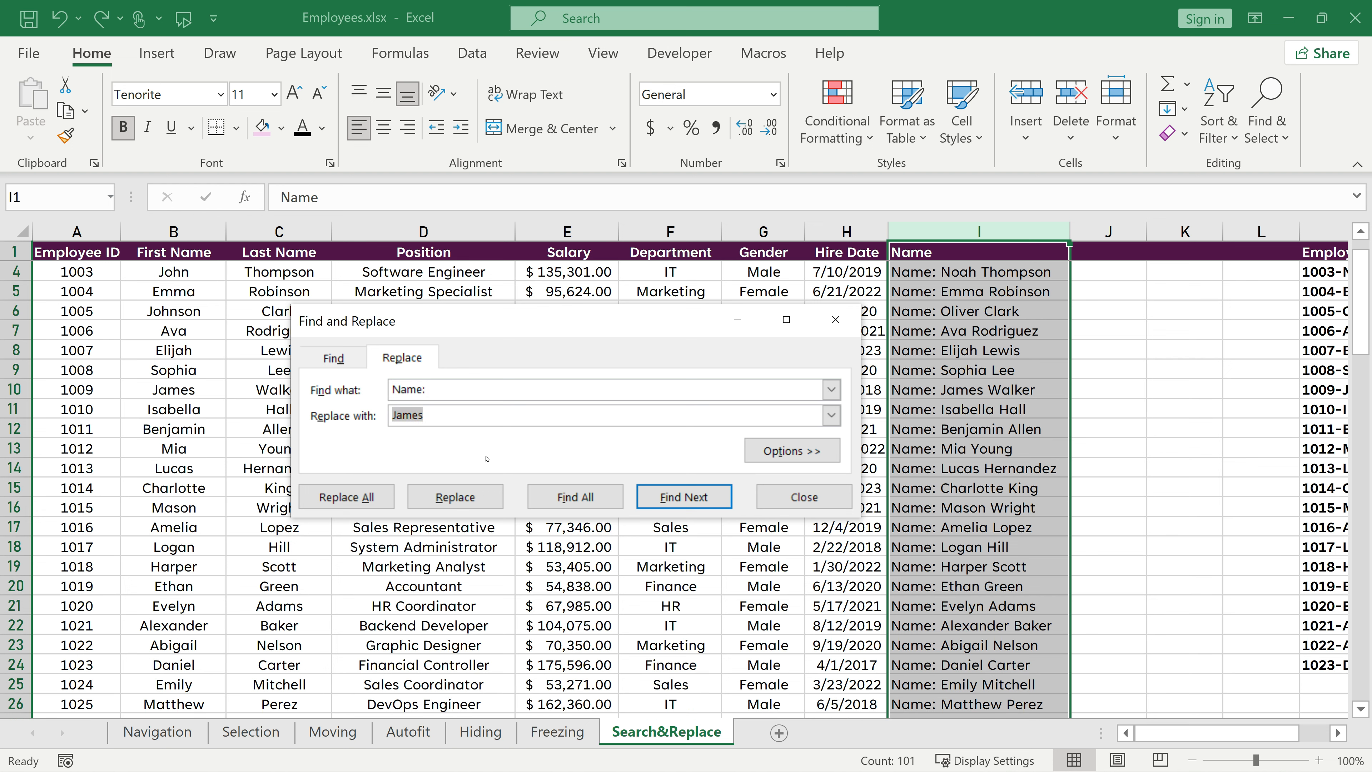
click(347, 500)
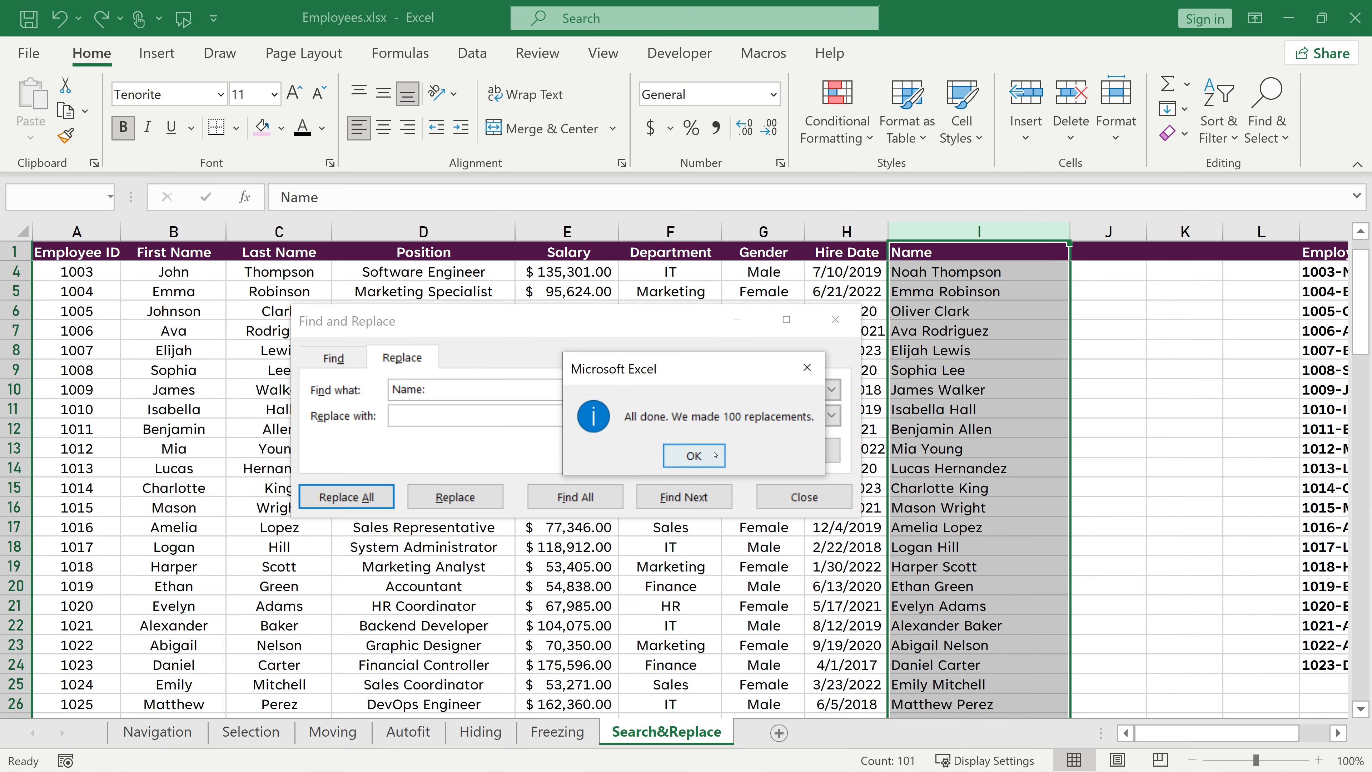
click(693, 455)
scroll(993, 449, down, 10)
scroll(993, 449, down, 8)
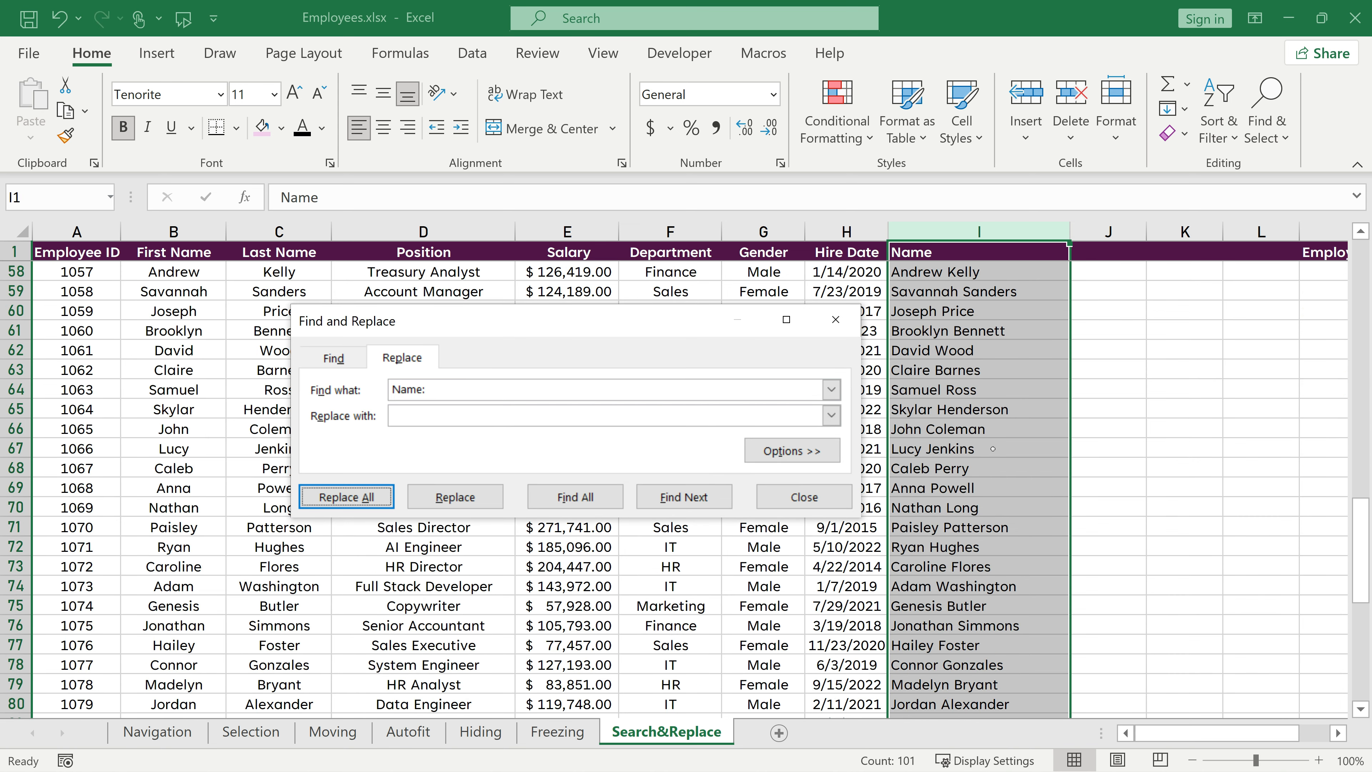
scroll(993, 449, up, 18)
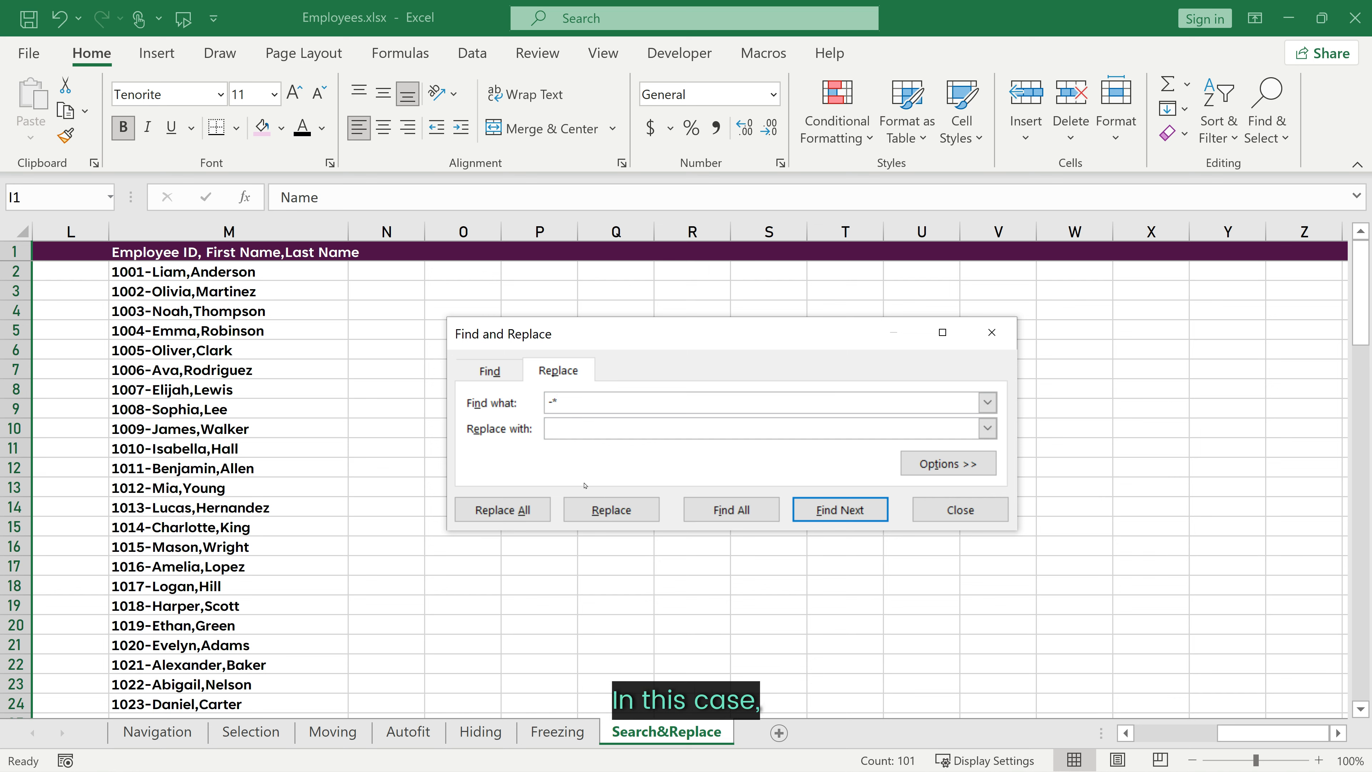
Step: Select column M and replace the "-*" pattern with nothing using Replace All
click(572, 429)
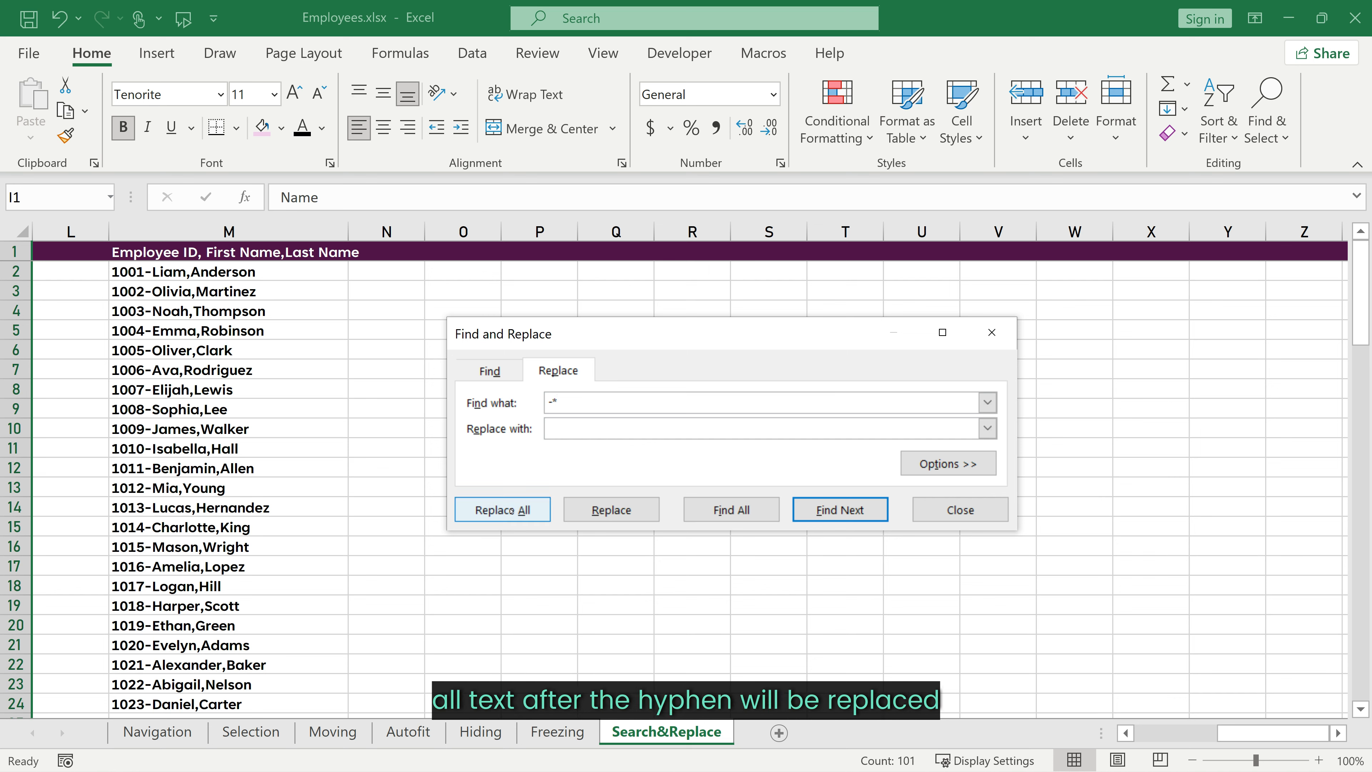
click(216, 232)
click(521, 509)
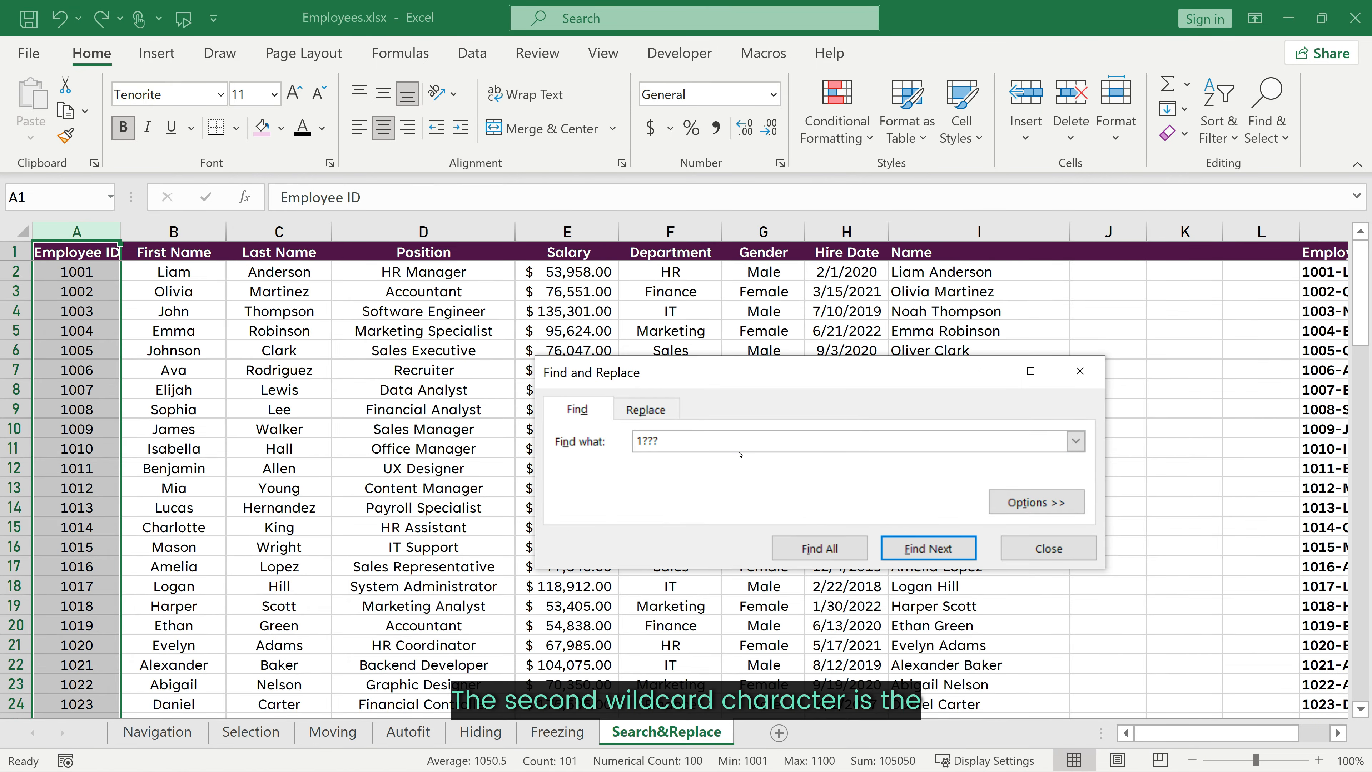
Step: Find all cells matching the 10?? wildcard in column A and enlarge the dialog's results list
click(805, 547)
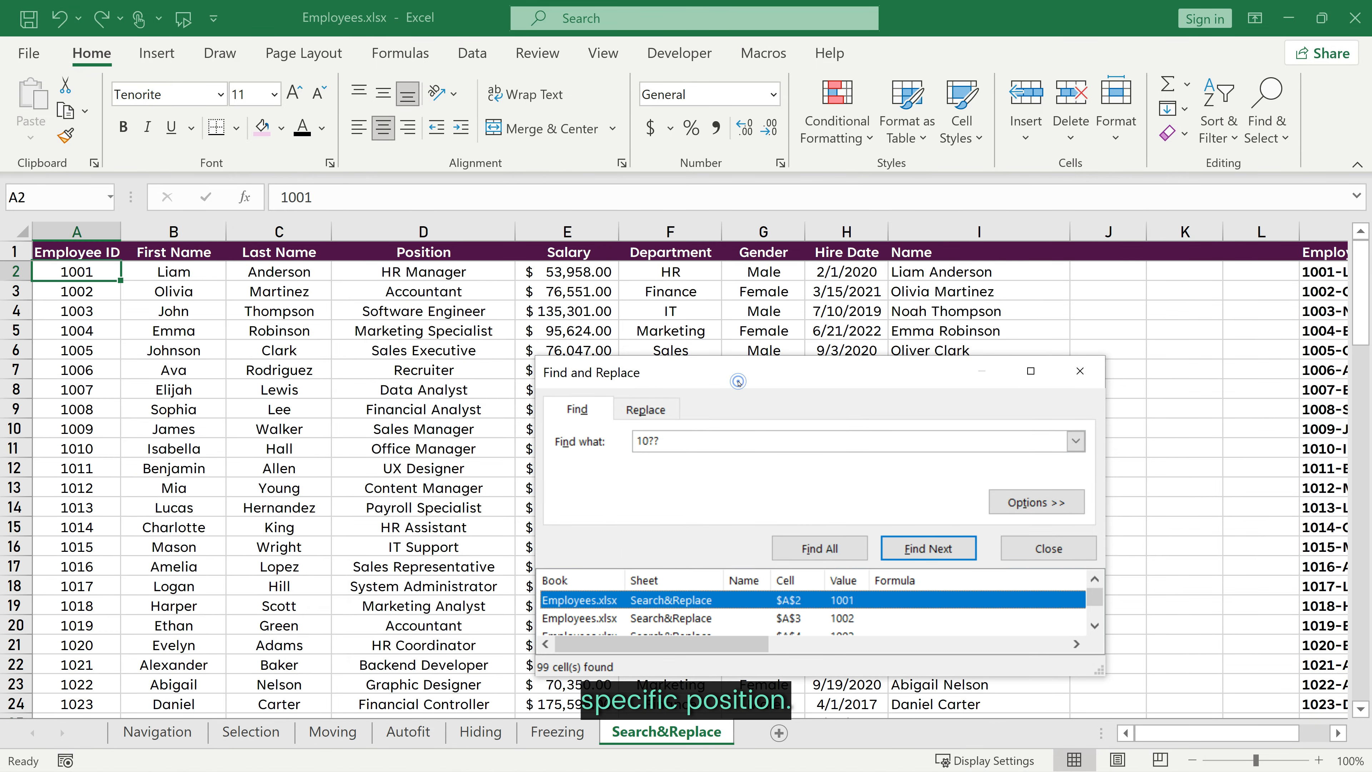
drag(733, 377, 665, 141)
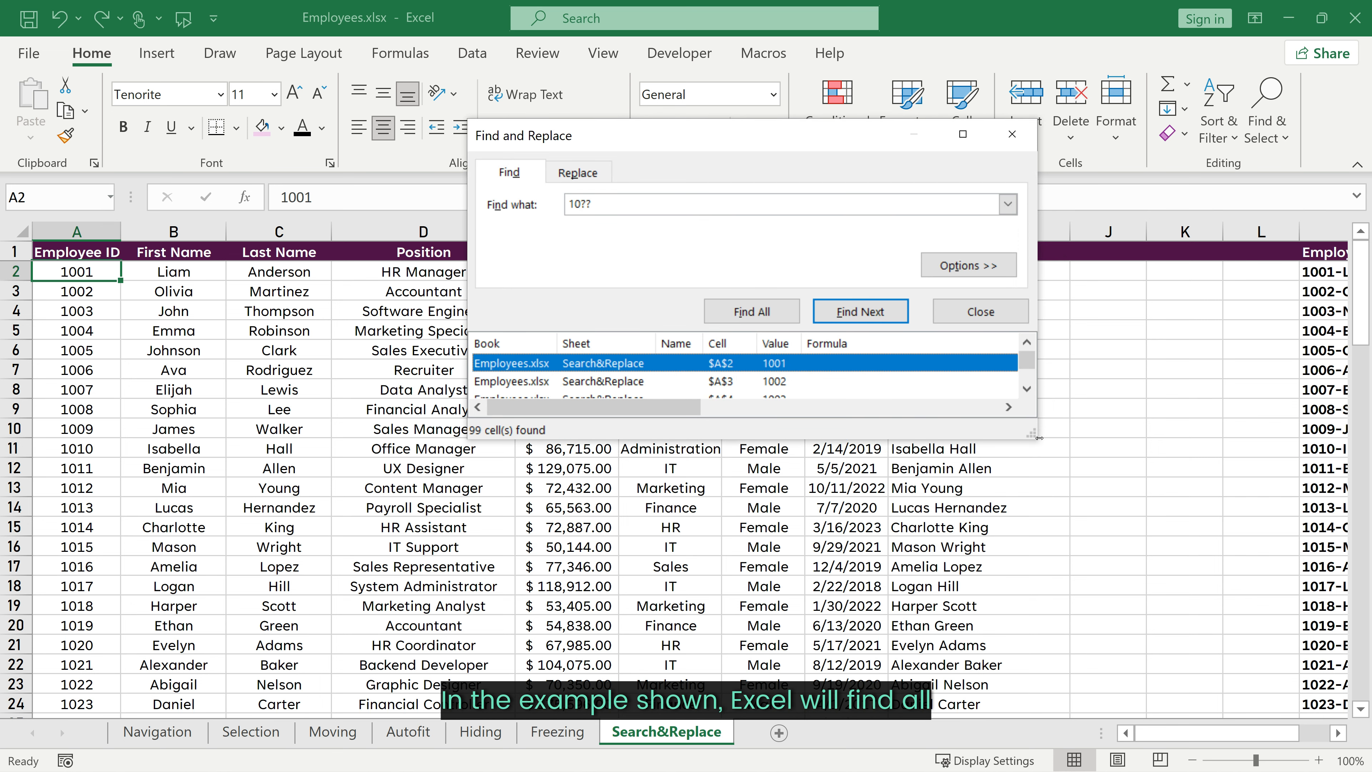
drag(1038, 437, 1163, 724)
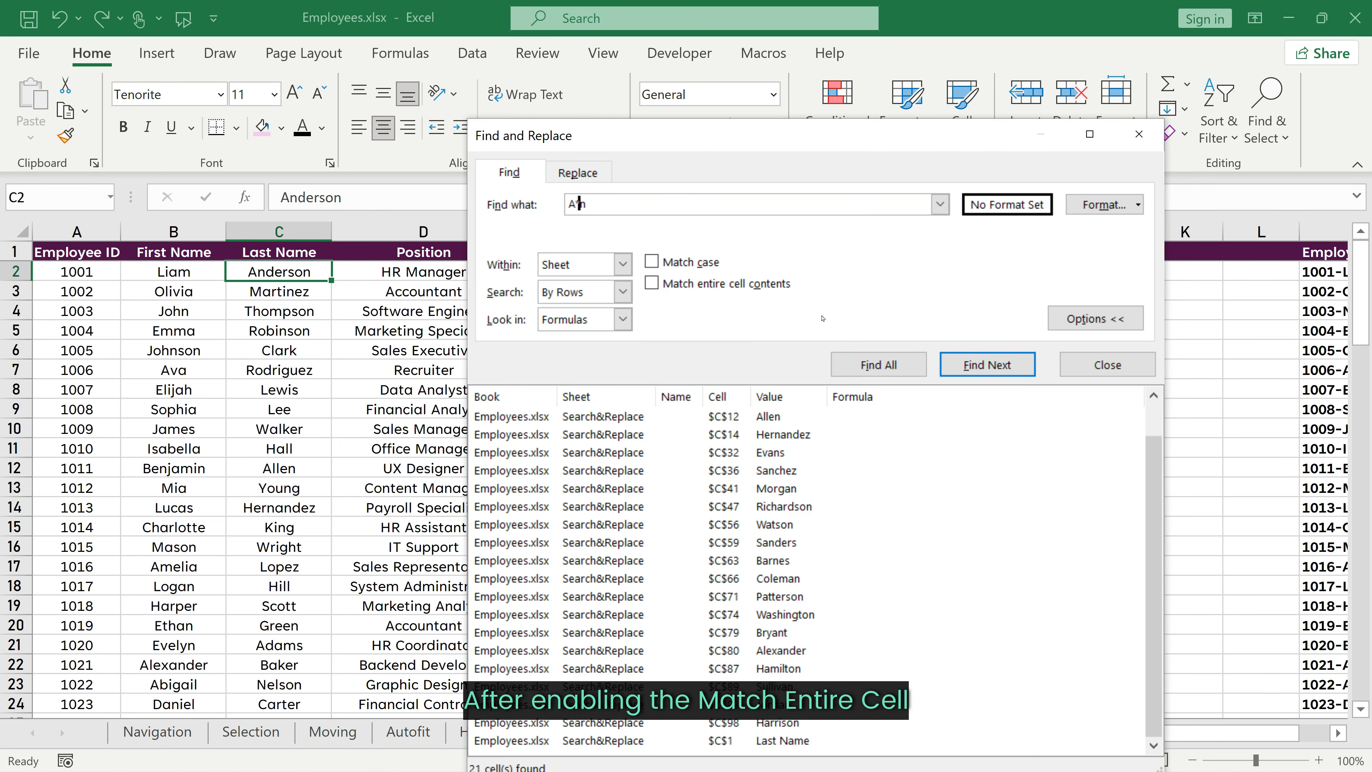
Step: Enable Match entire cell contents and find all cells matching A*n
click(654, 283)
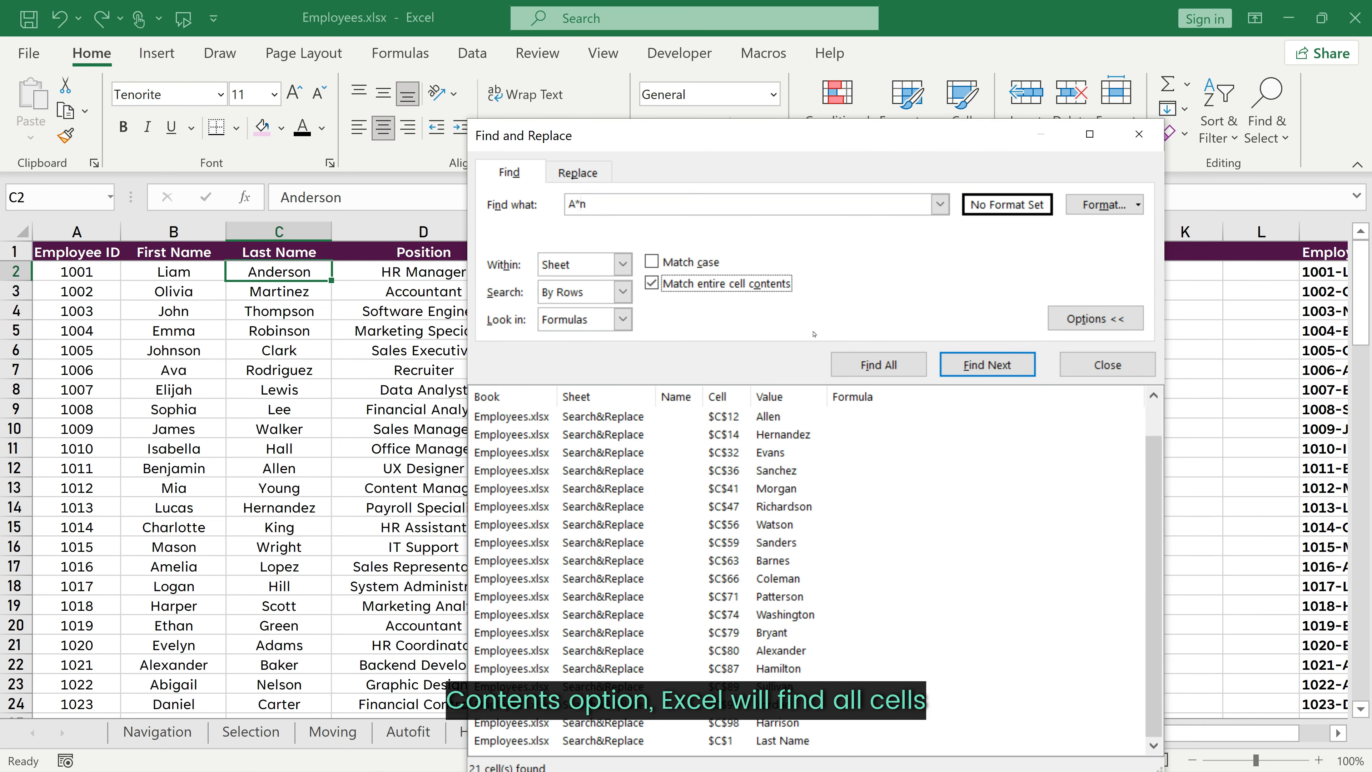
click(879, 361)
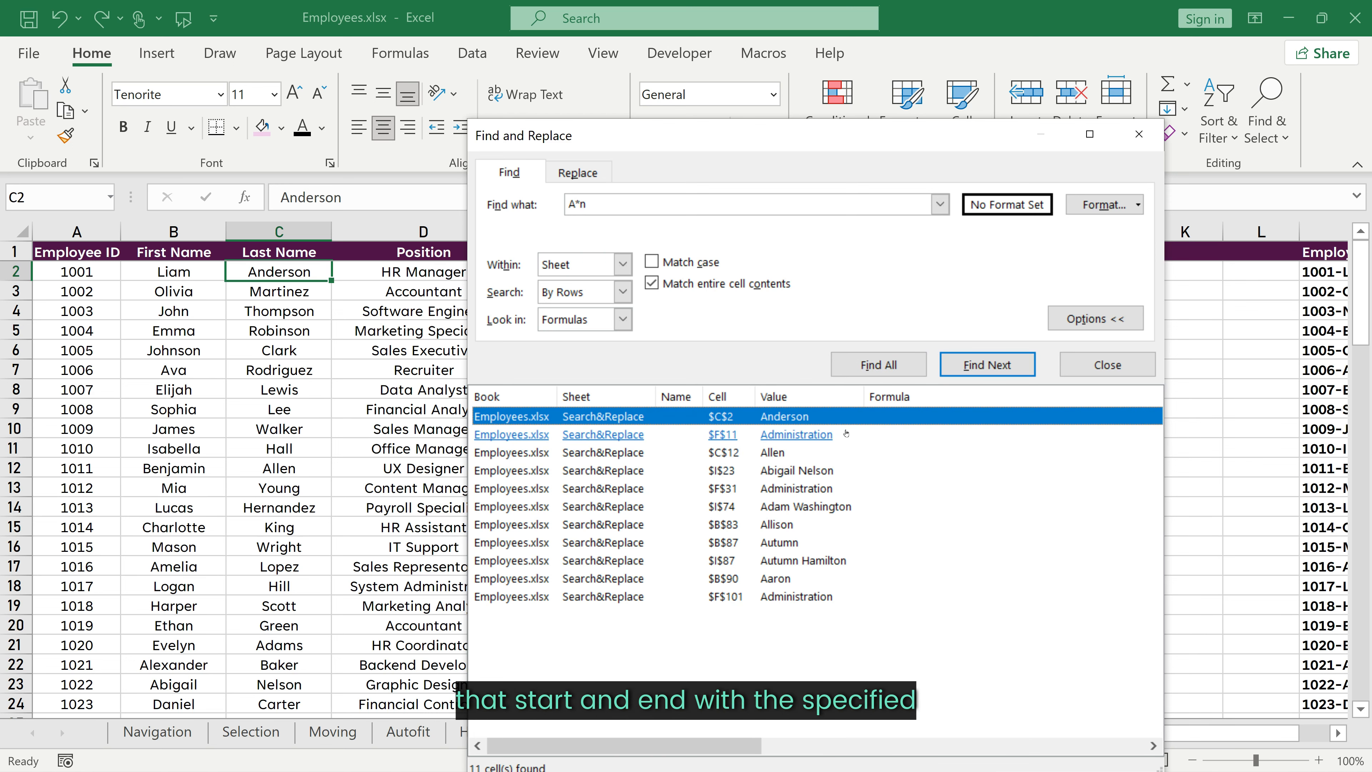